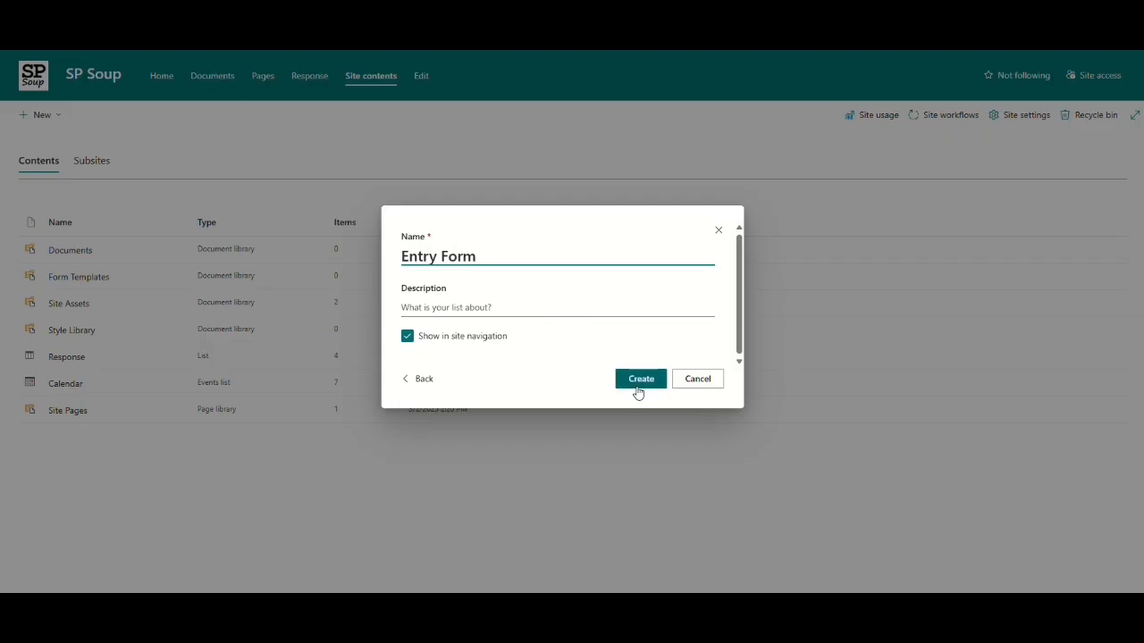
# Create the Entry Form list and add a single-line text column named Email.
pyautogui.click(645, 381)
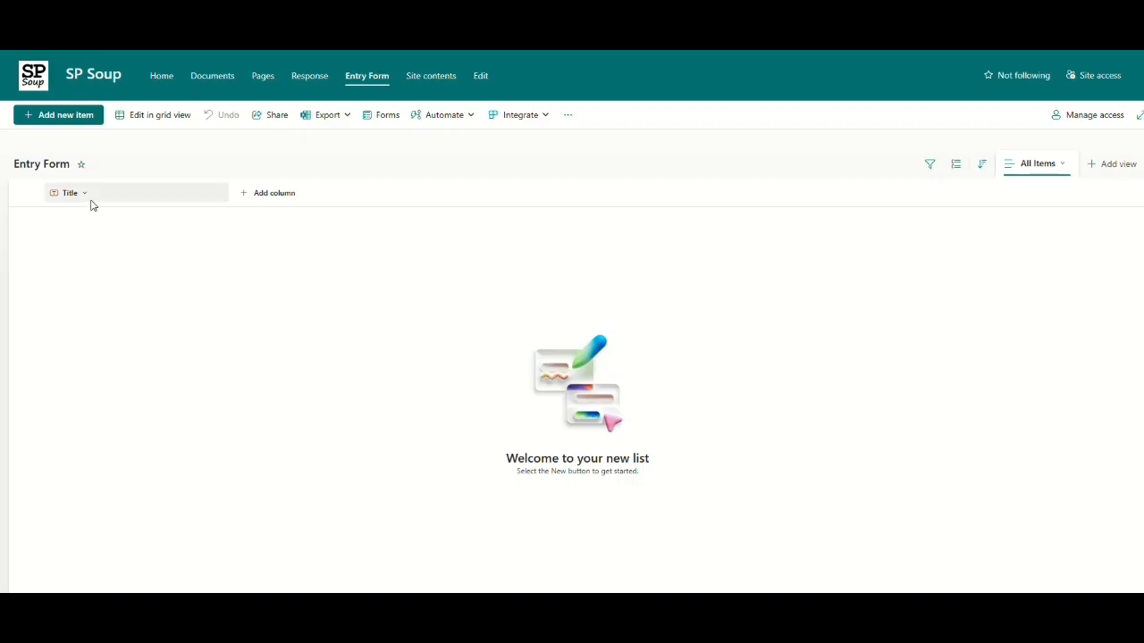
pyautogui.click(269, 196)
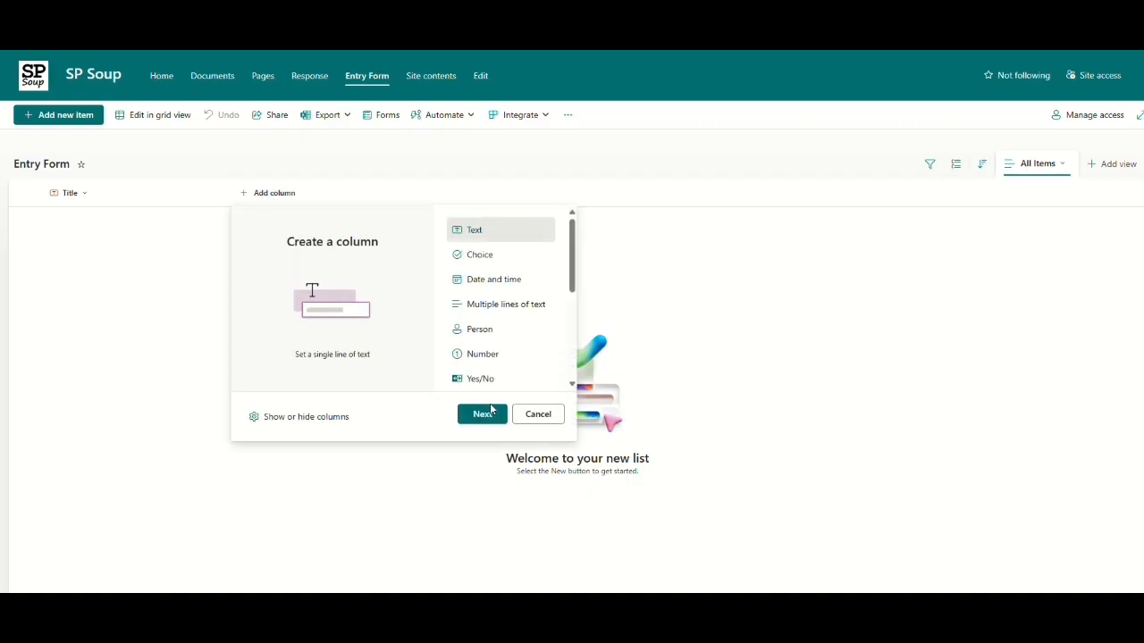
pyautogui.click(482, 414)
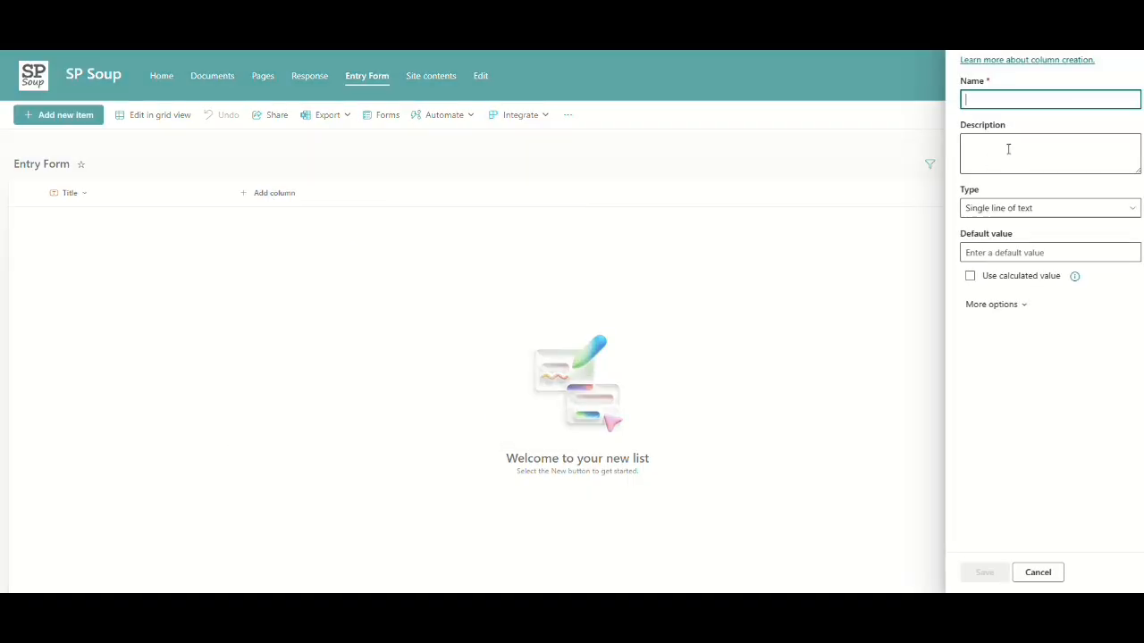
pyautogui.write('E')
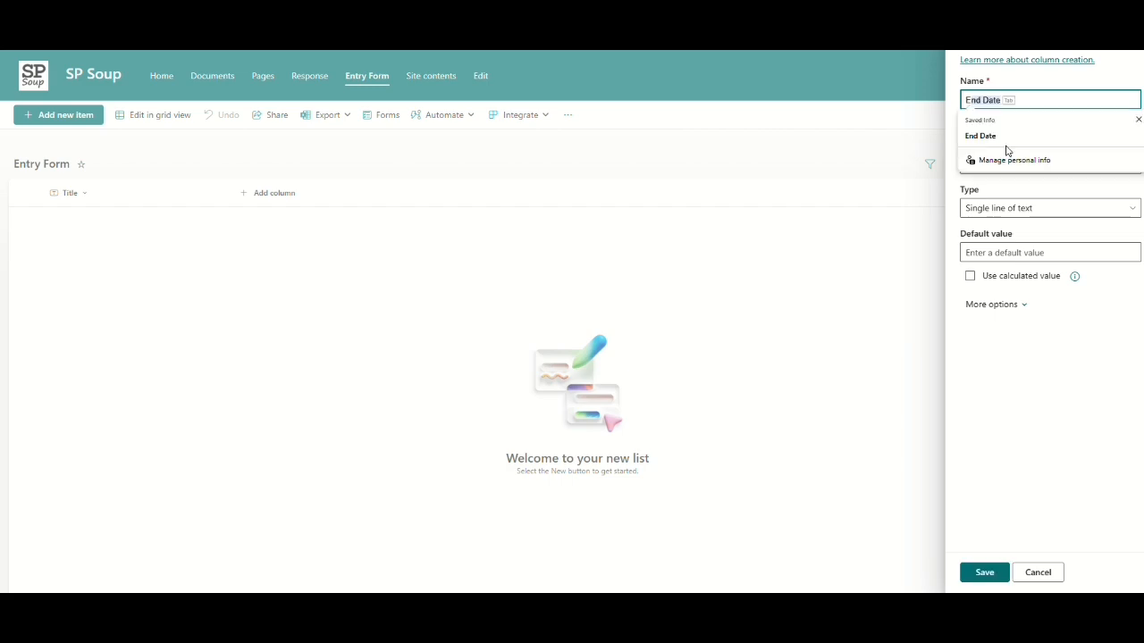
pyautogui.write('mail')
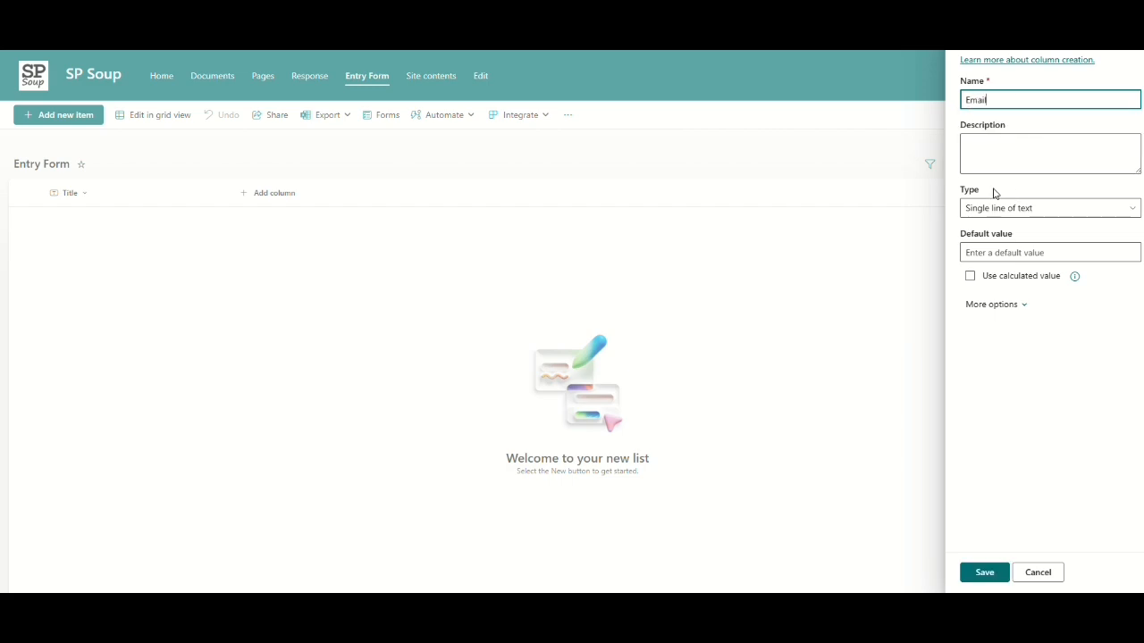
pyautogui.click(985, 574)
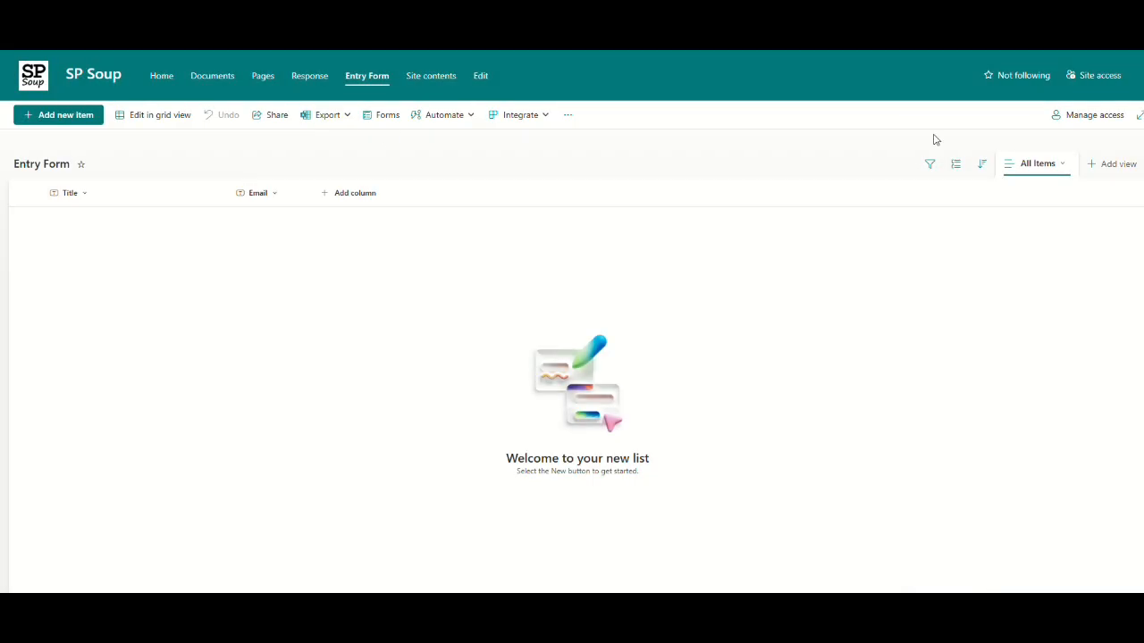
# Rename the list's Title column to Name in the list settings and return to the Entry Form list.
pyautogui.click(998, 176)
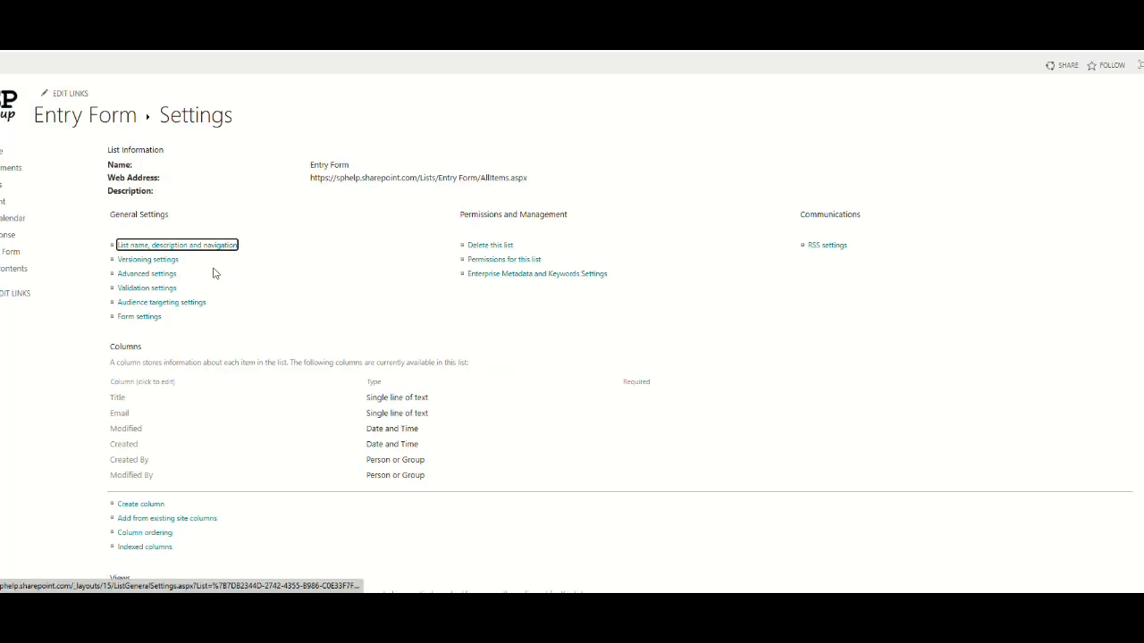
pyautogui.click(120, 399)
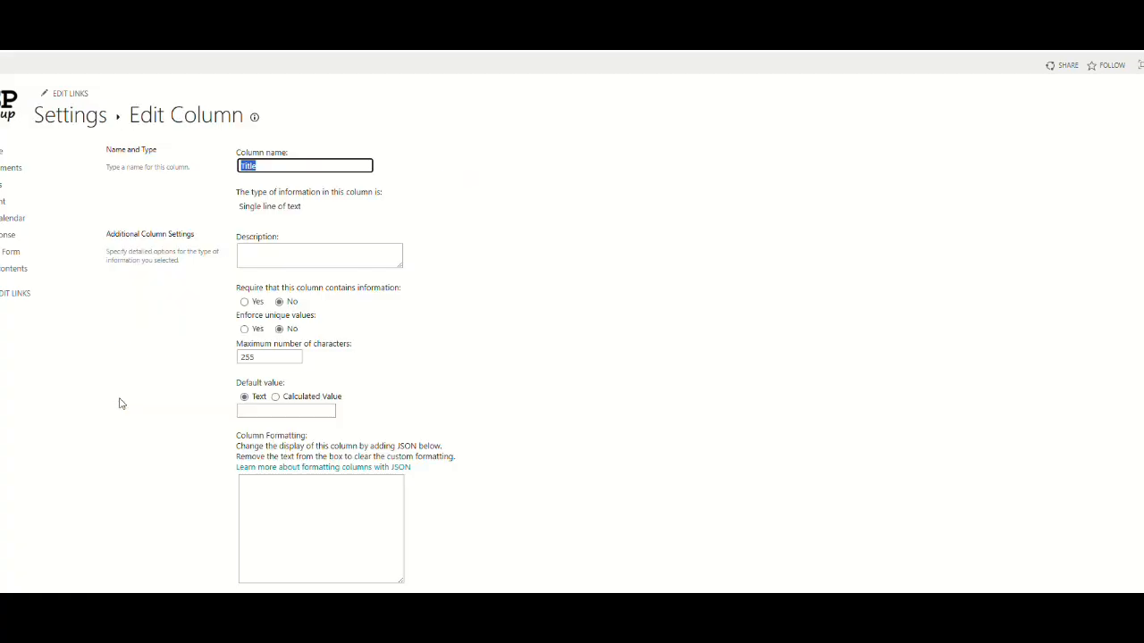
pyautogui.write('Name')
pyautogui.press('Escape')
pyautogui.click(324, 277)
pyautogui.scroll(-2, 1114, 450)
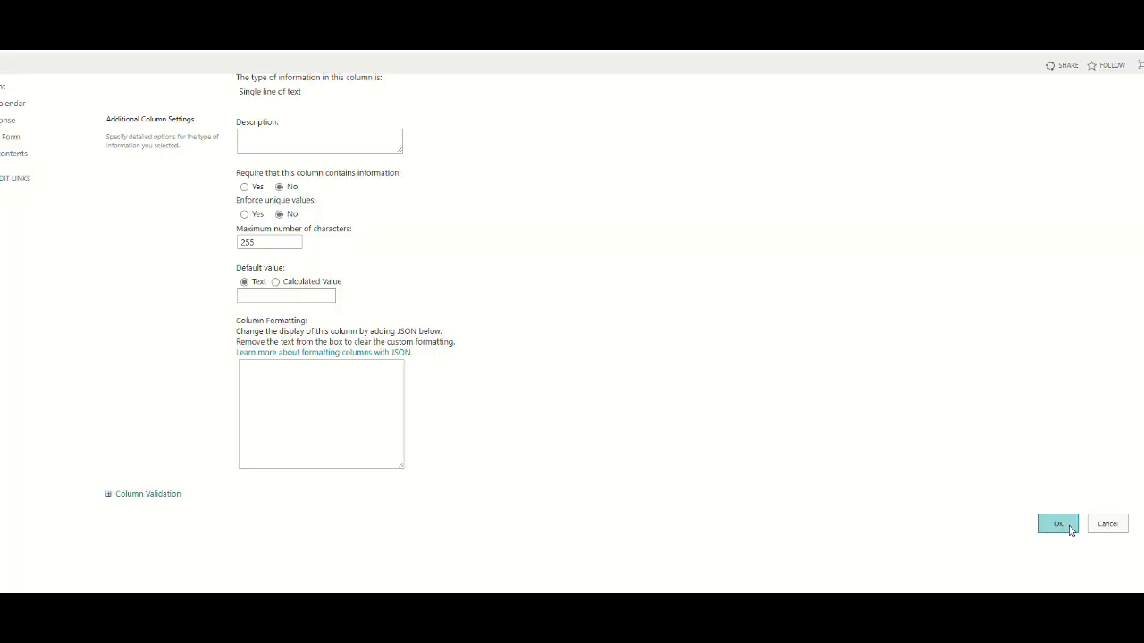
pyautogui.click(1058, 523)
pyautogui.click(114, 116)
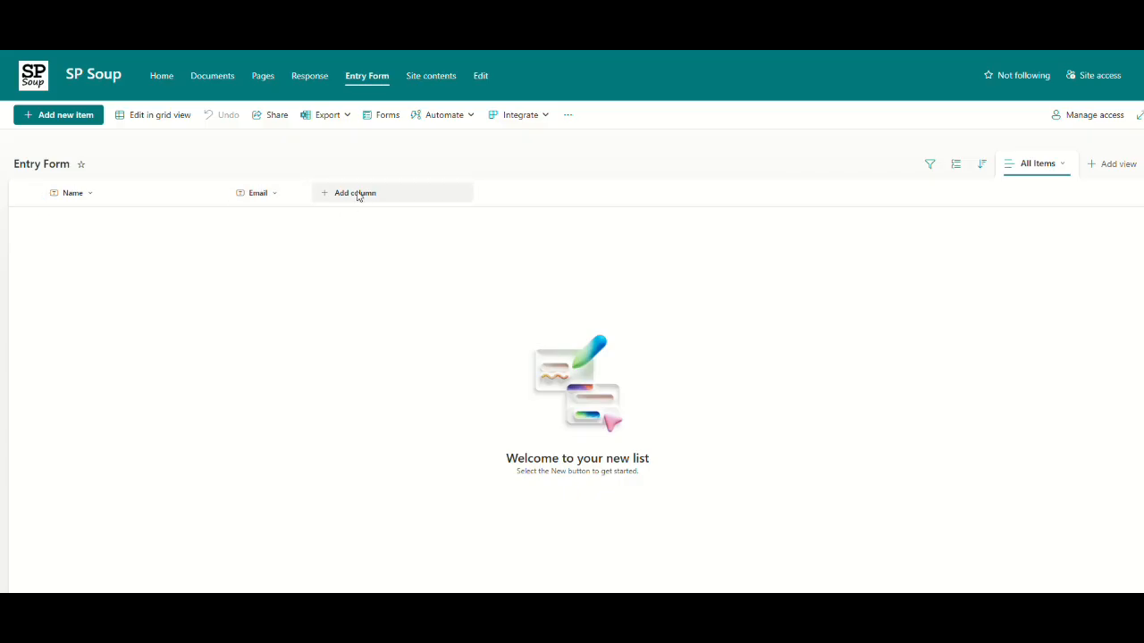
# Add a multiple-lines-of-text column named Comments and preview the blank new item form.
pyautogui.click(357, 194)
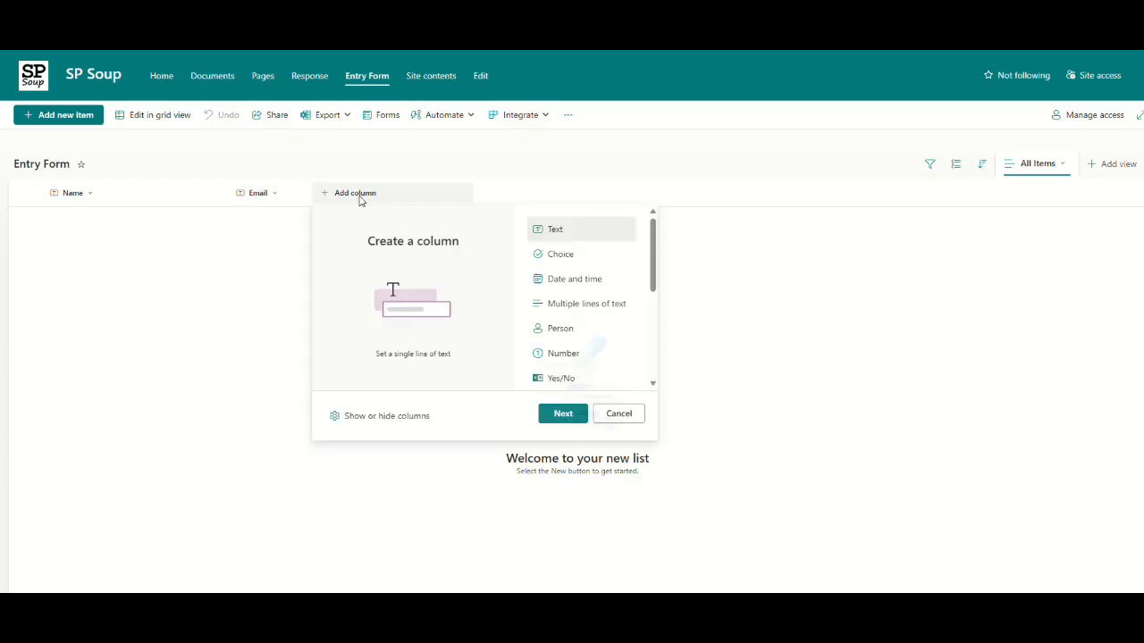
pyautogui.click(592, 300)
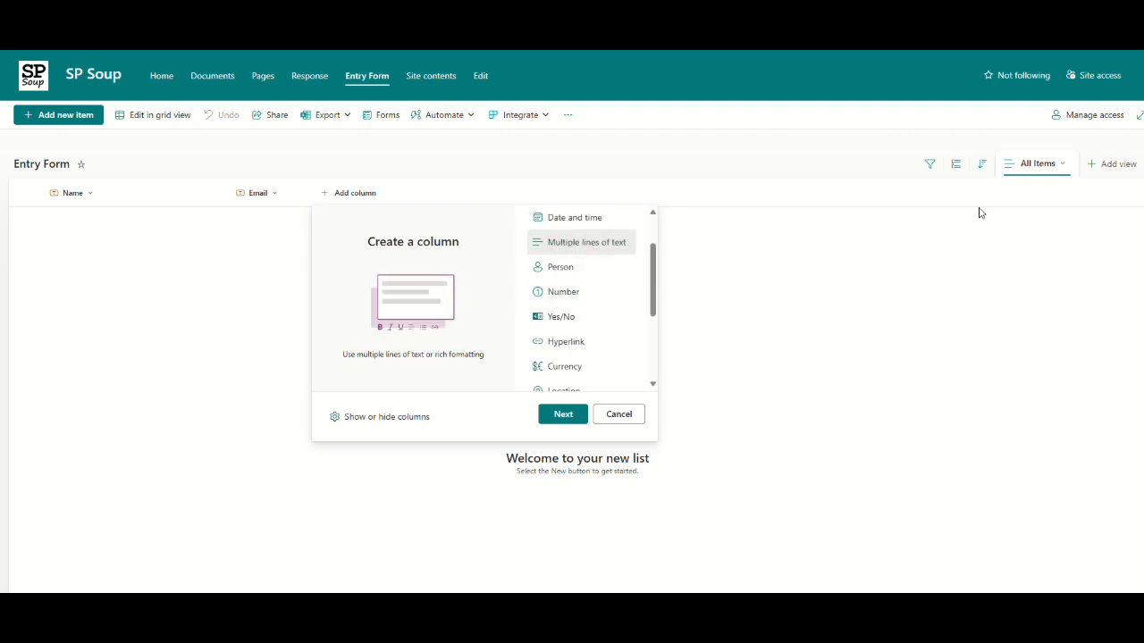
pyautogui.click(559, 414)
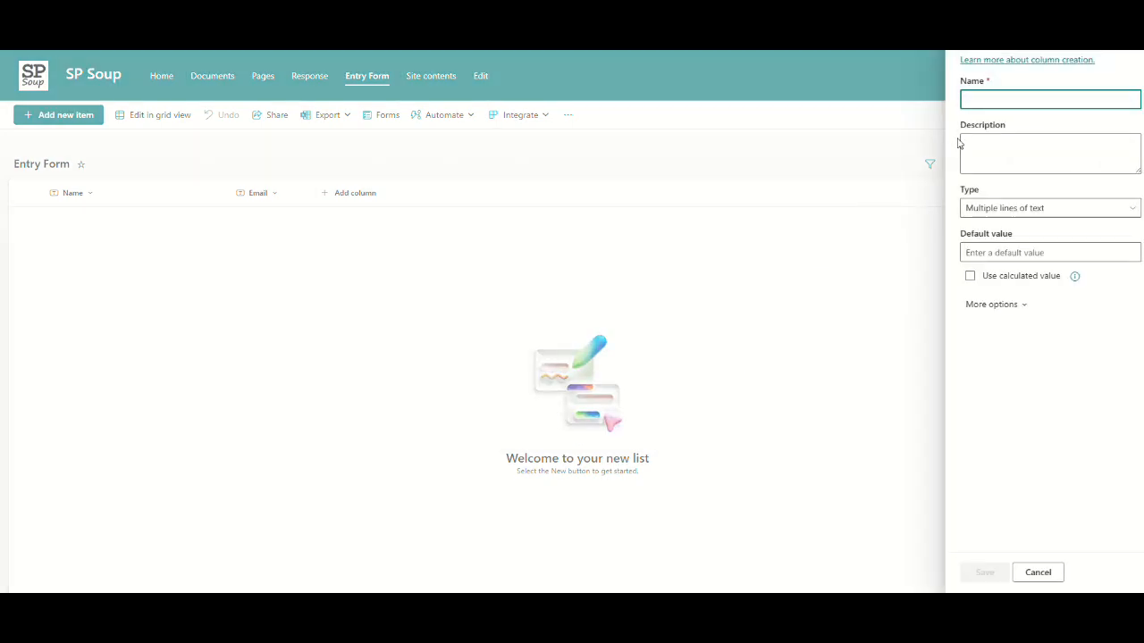
pyautogui.write('Comments')
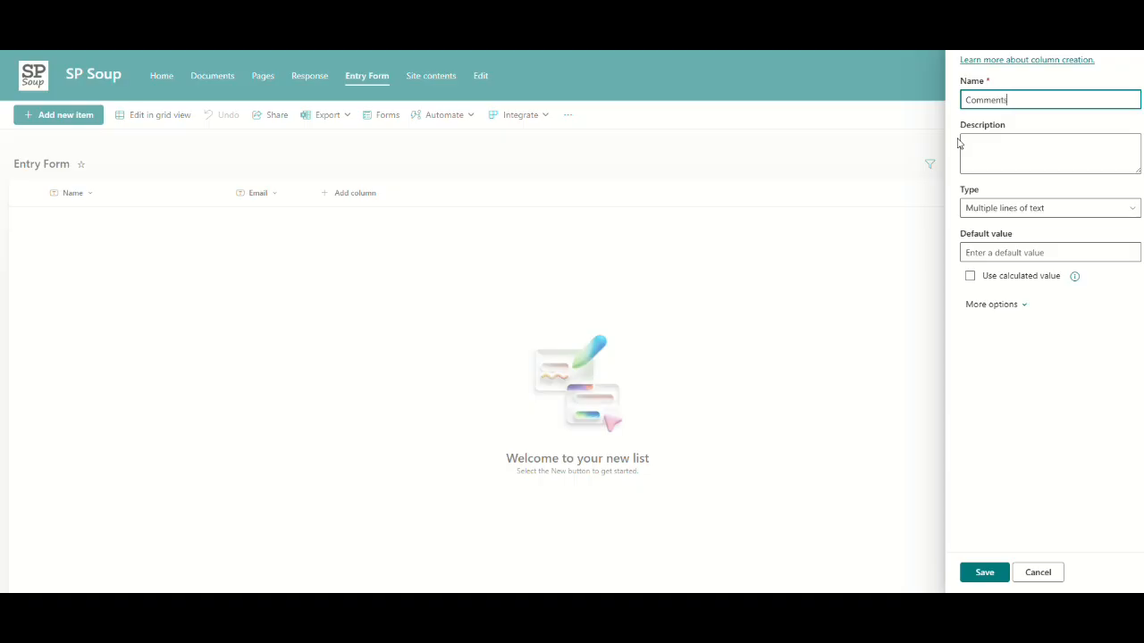
pyautogui.click(985, 573)
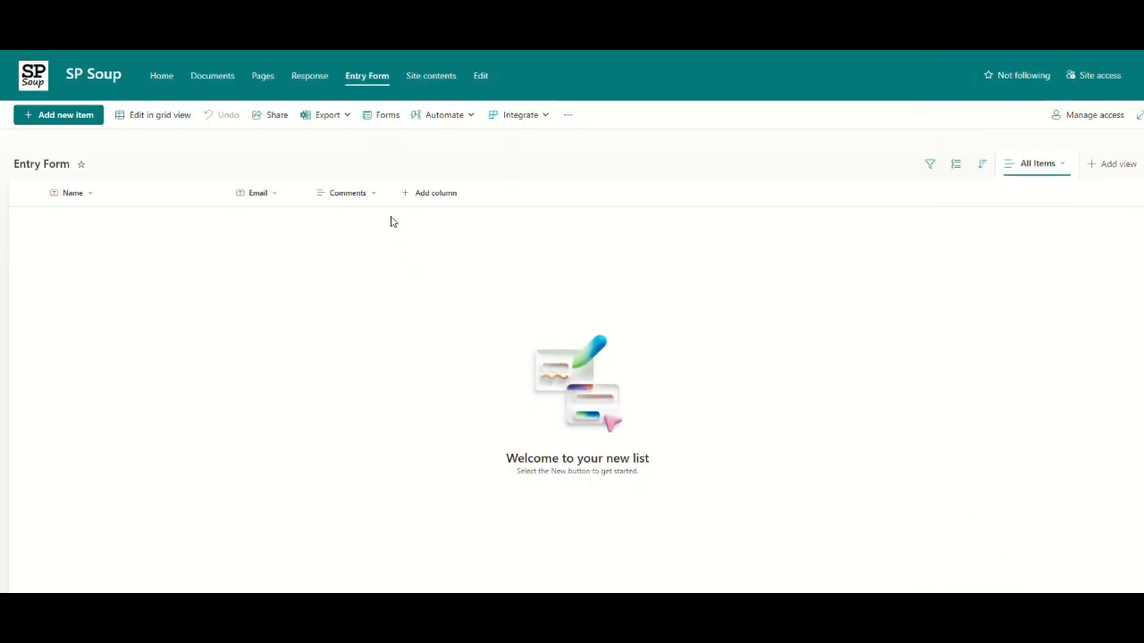
pyautogui.click(79, 117)
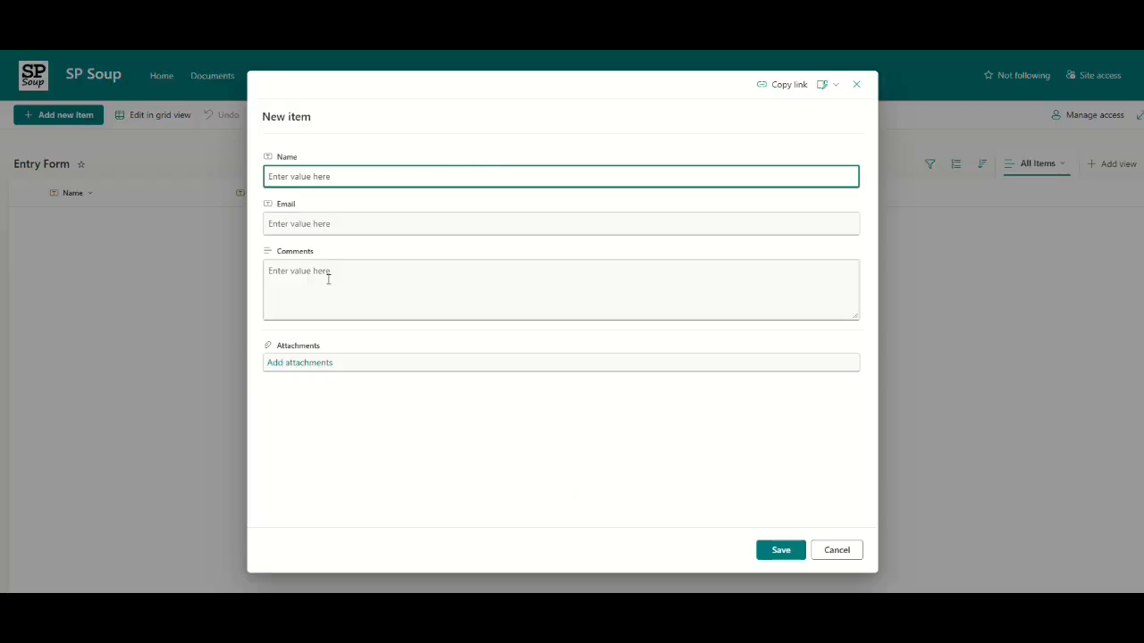
pyautogui.click(854, 553)
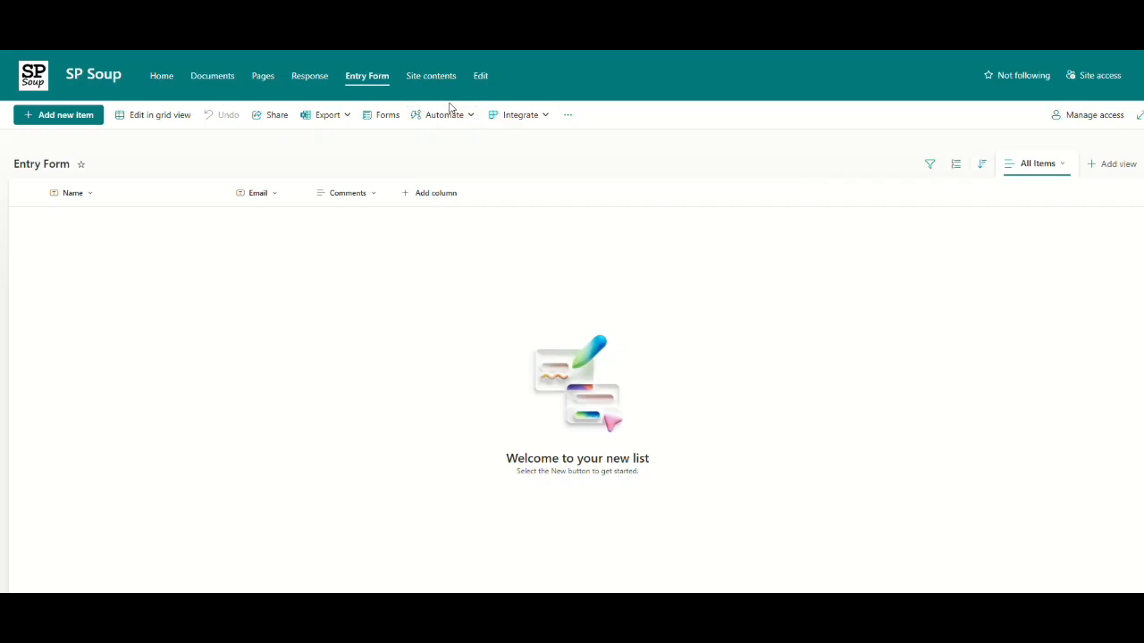
# Open the list's form in Power Apps for customization and delete its Attachments card.
pyautogui.click(509, 116)
pyautogui.moveTo(564, 146)
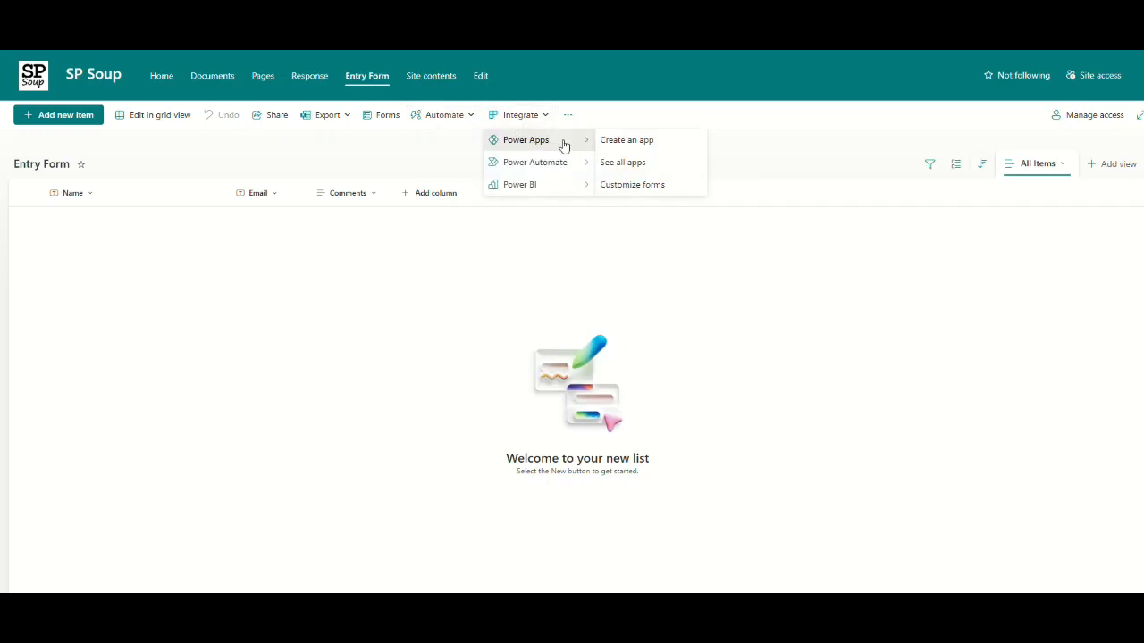
pyautogui.click(687, 188)
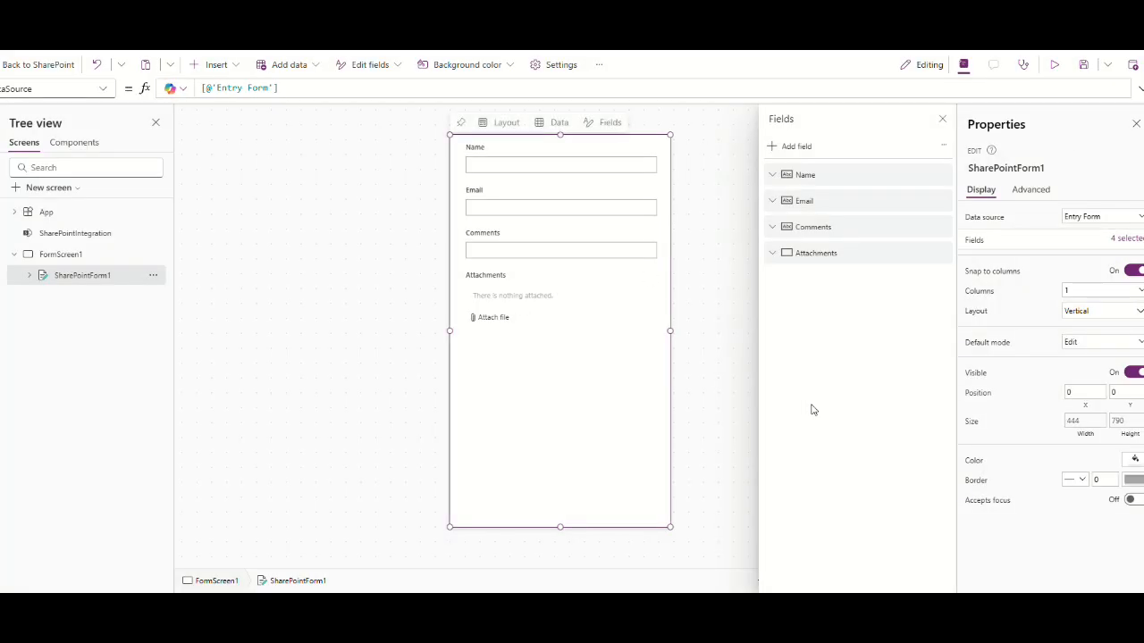
pyautogui.click(520, 299)
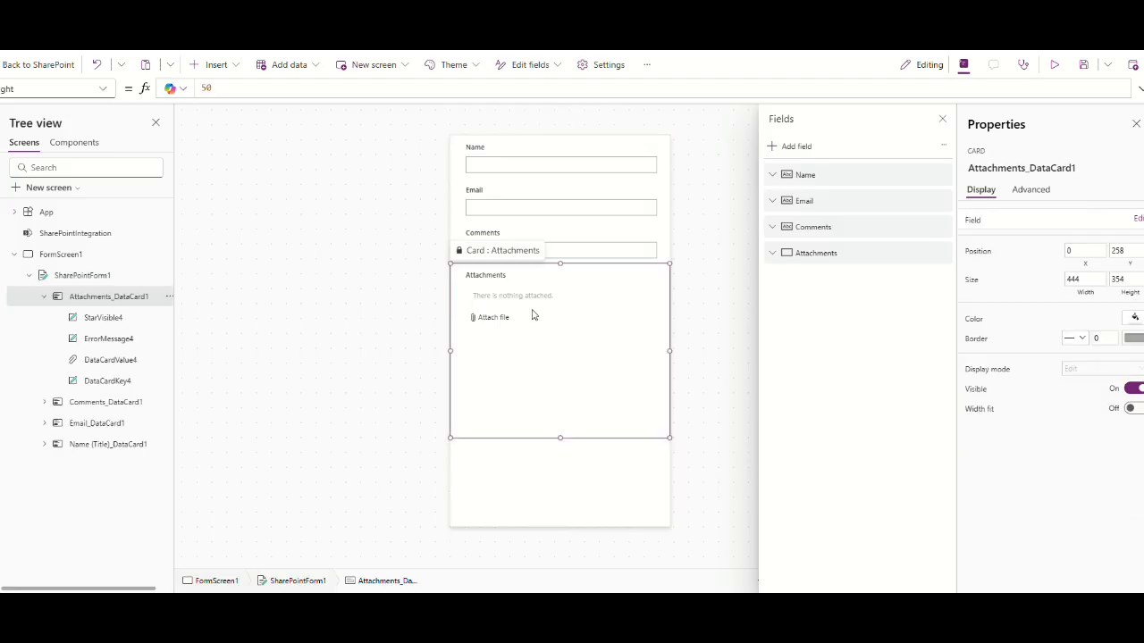
pyautogui.press('Delete')
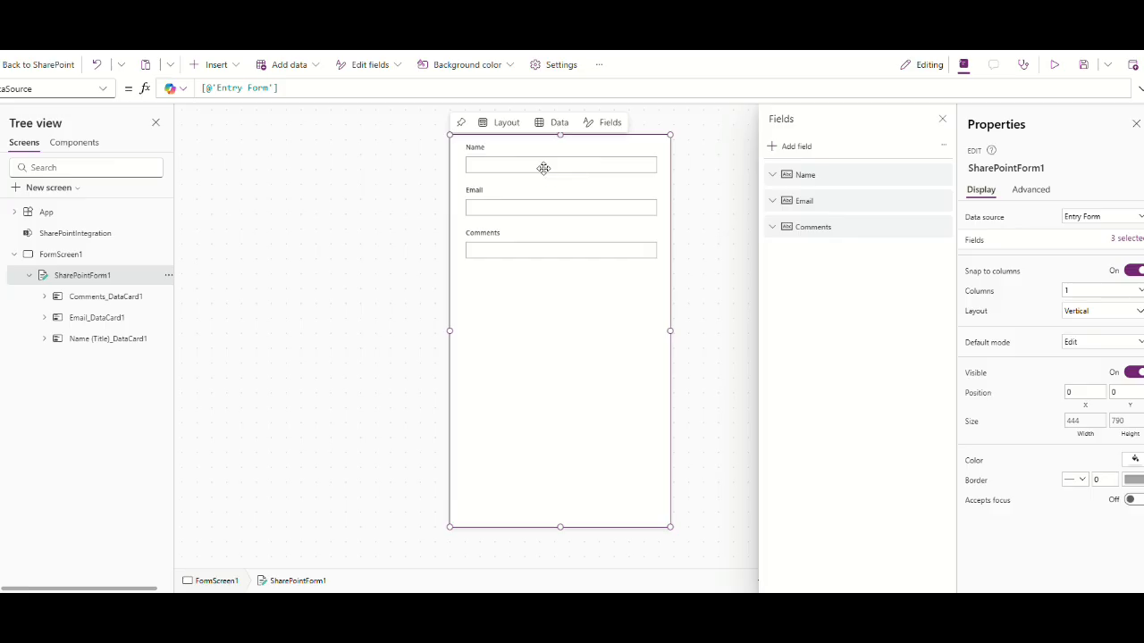
# Unlock the advanced properties of the text input in the Name card.
pyautogui.click(507, 172)
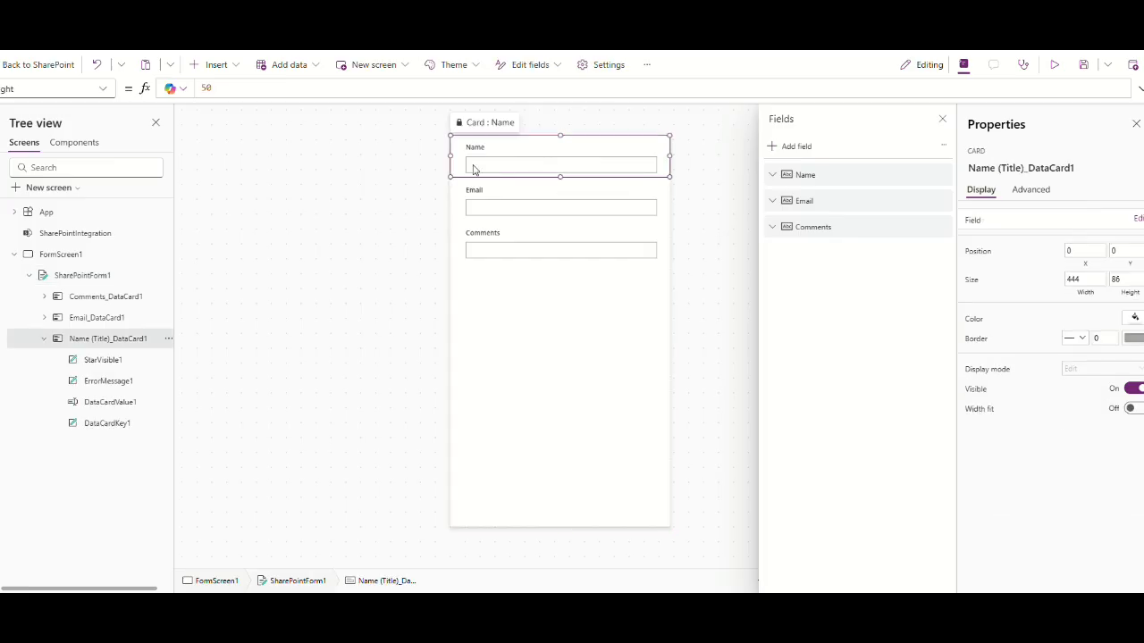
pyautogui.click(547, 167)
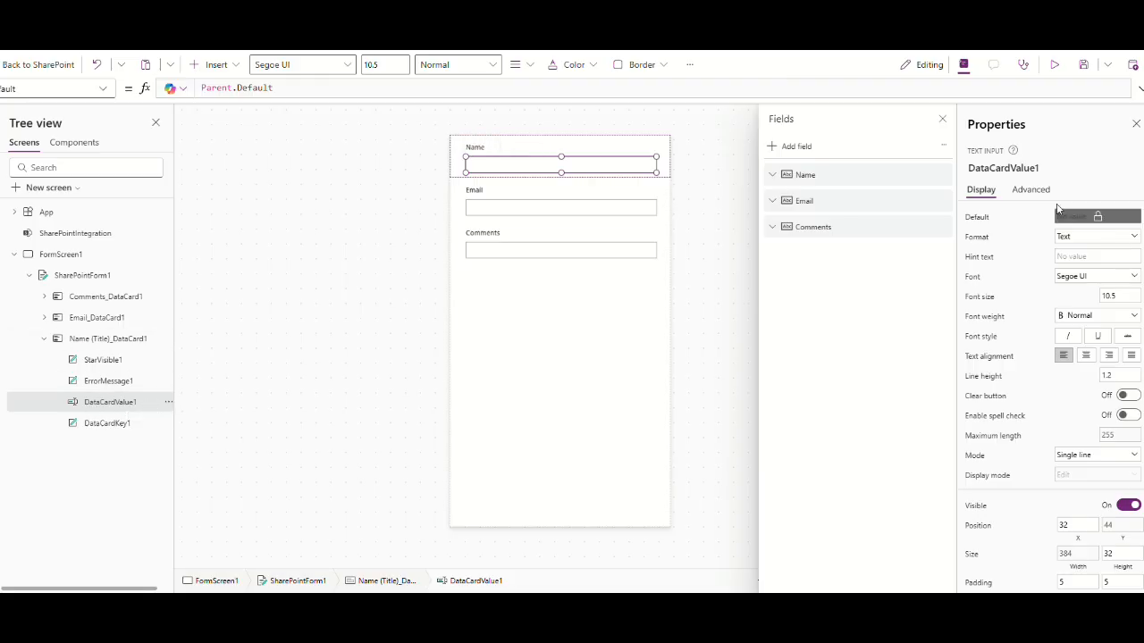
pyautogui.click(1029, 189)
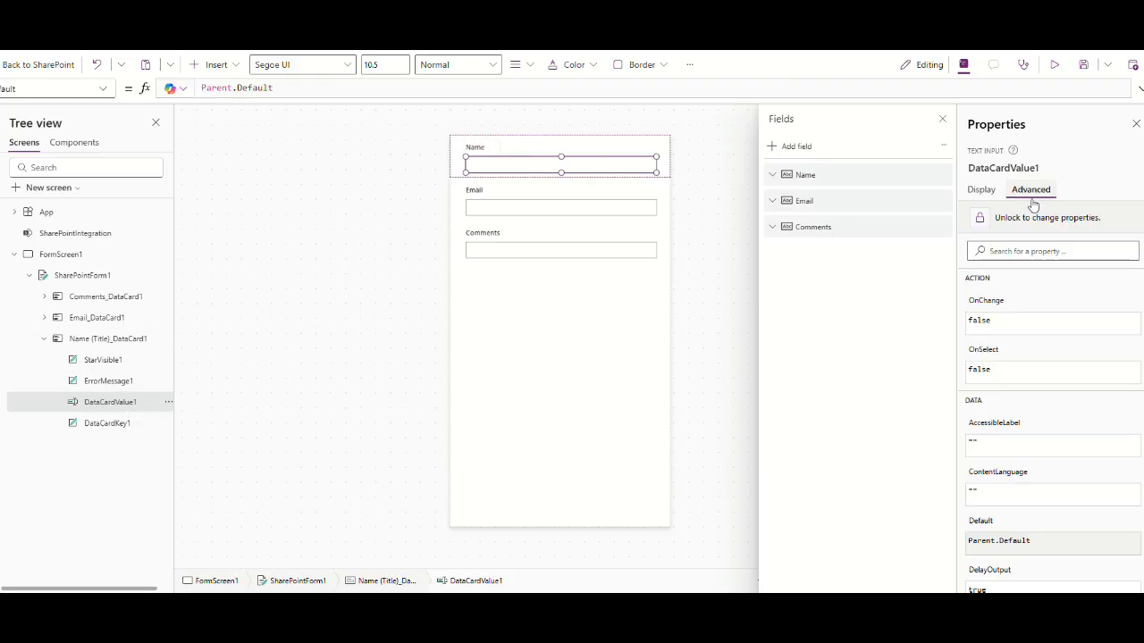
pyautogui.click(1094, 224)
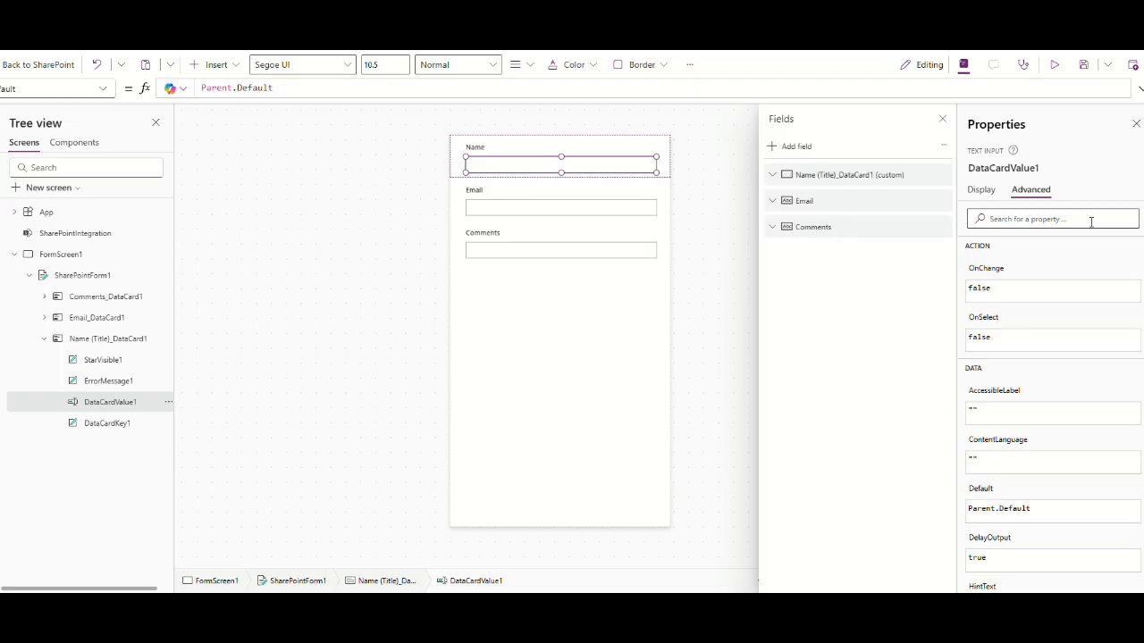
# Set the Default property of the Name card's text input to User().FullName.
pyautogui.scroll(-1, 1054, 271)
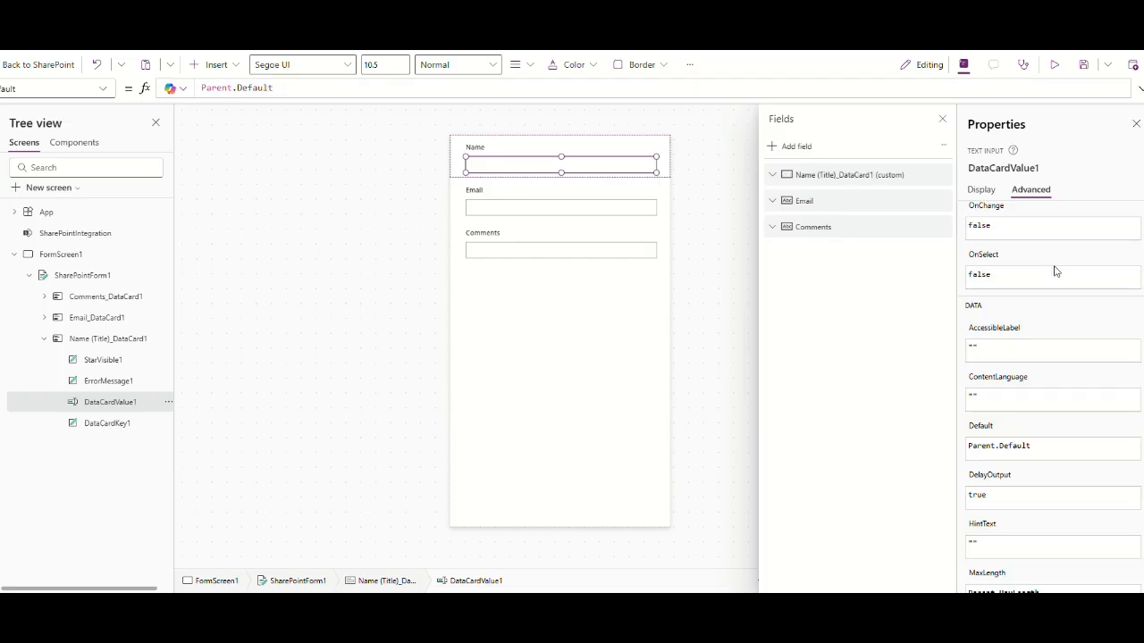
pyautogui.scroll(-2, 1054, 270)
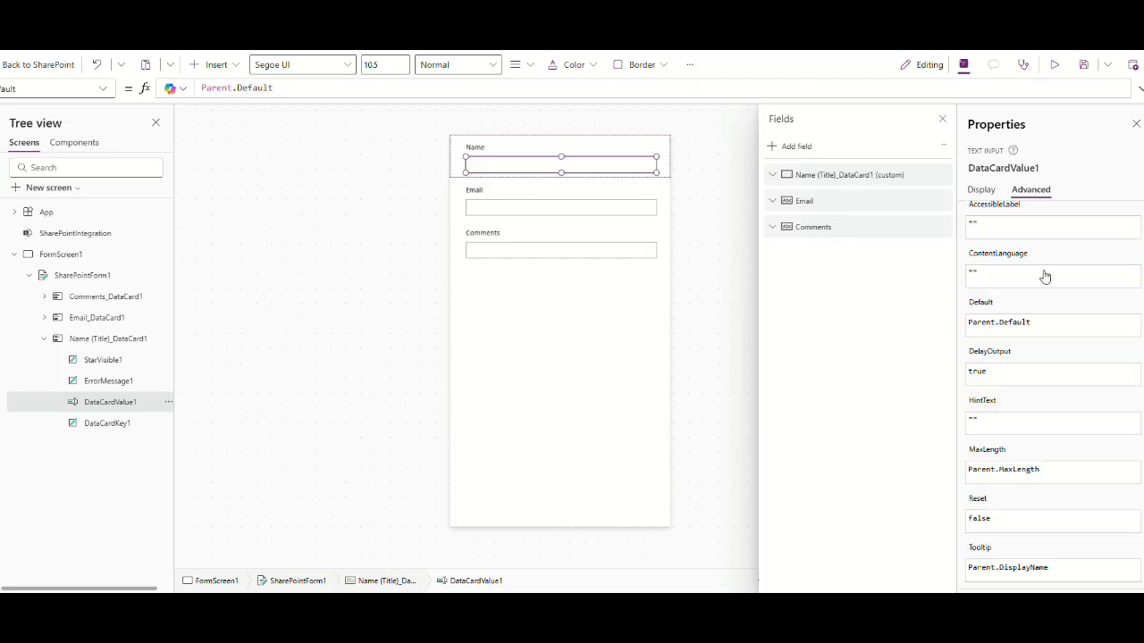
pyautogui.click(995, 324)
pyautogui.doubleClick(1006, 323)
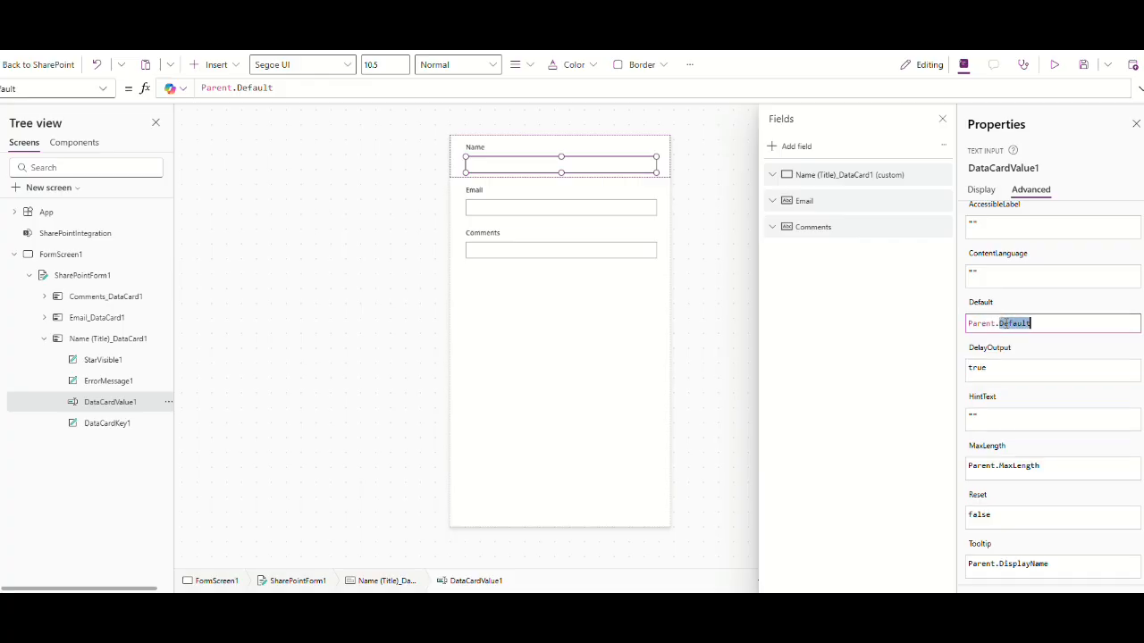
pyautogui.press('BackSpace')
pyautogui.press('BackSpace')
pyautogui.press('BackSpace')
pyautogui.press('BackSpace')
pyautogui.press('BackSpace')
pyautogui.press('BackSpace')
pyautogui.press('BackSpace')
pyautogui.press('BackSpace')
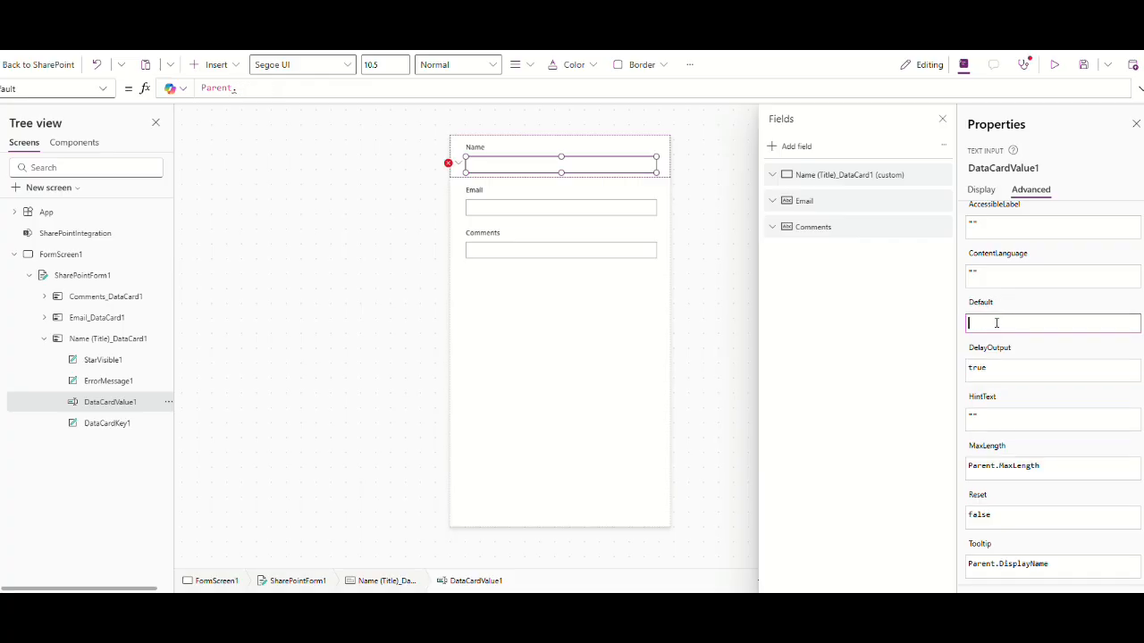
pyautogui.write('User()')
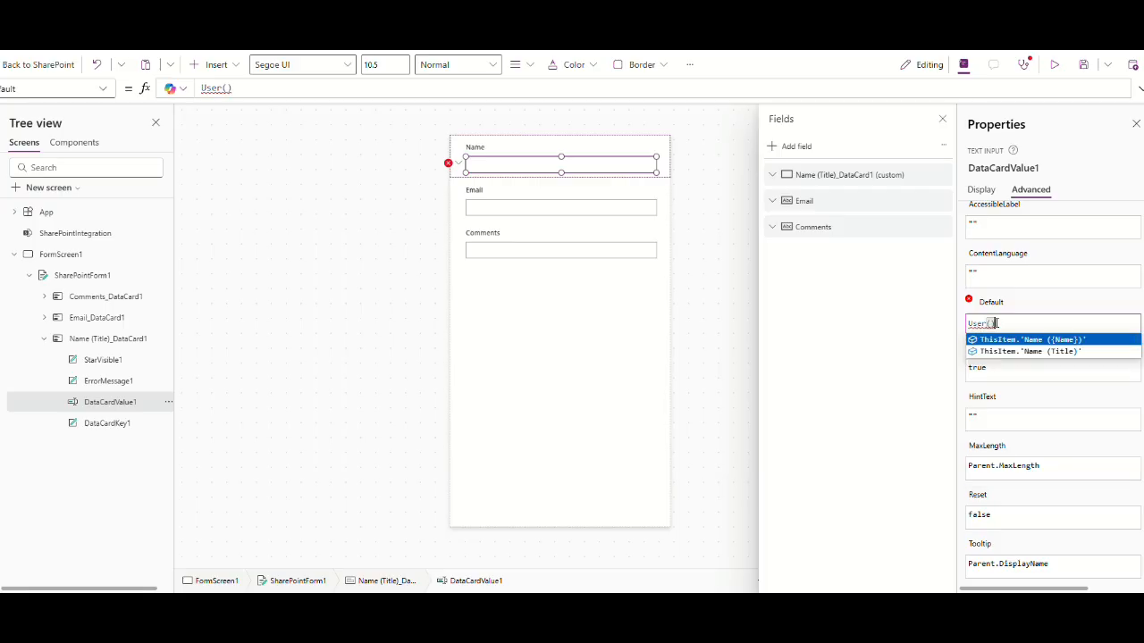
pyautogui.write('.Full')
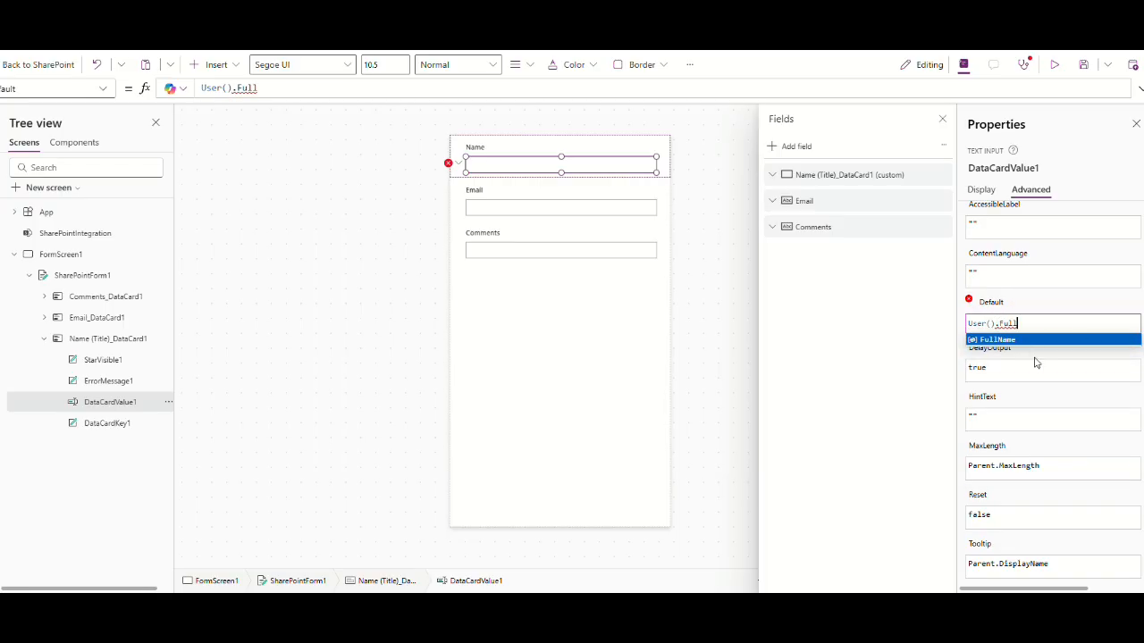
pyautogui.click(1029, 342)
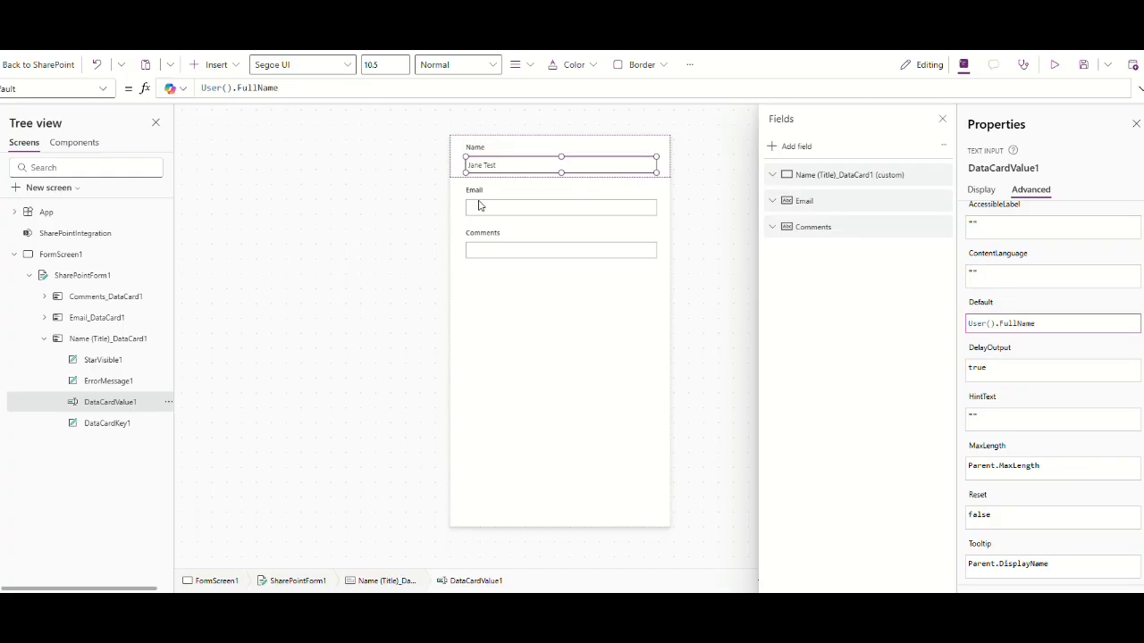
# Unlock the advanced properties of the text input in the Email card.
pyautogui.click(490, 209)
pyautogui.click(500, 209)
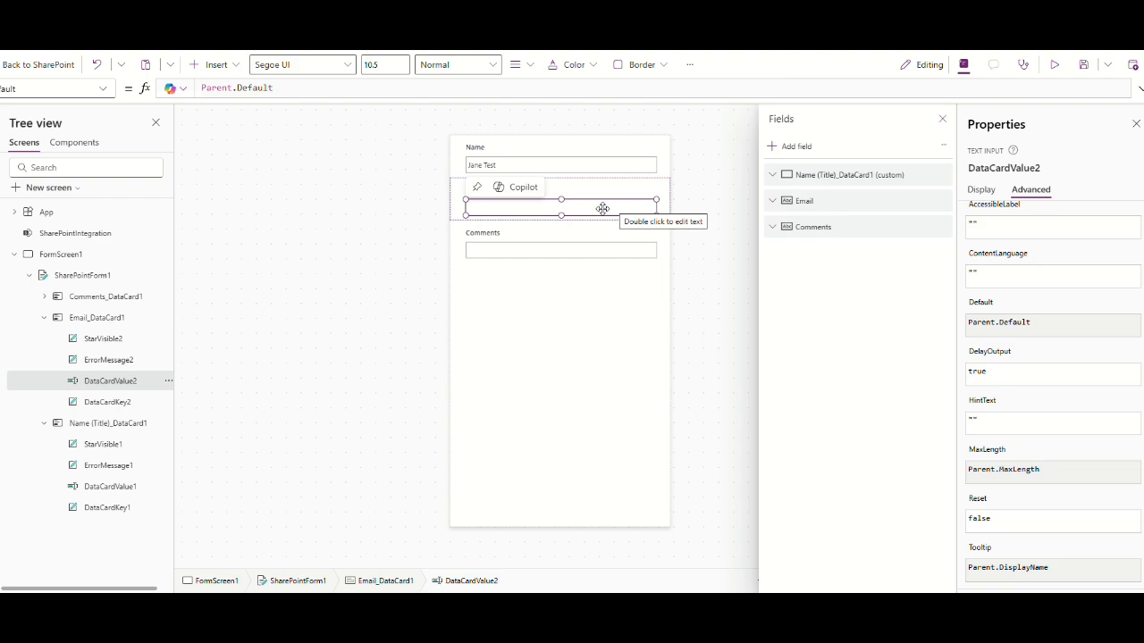
pyautogui.scroll(3, 1080, 250)
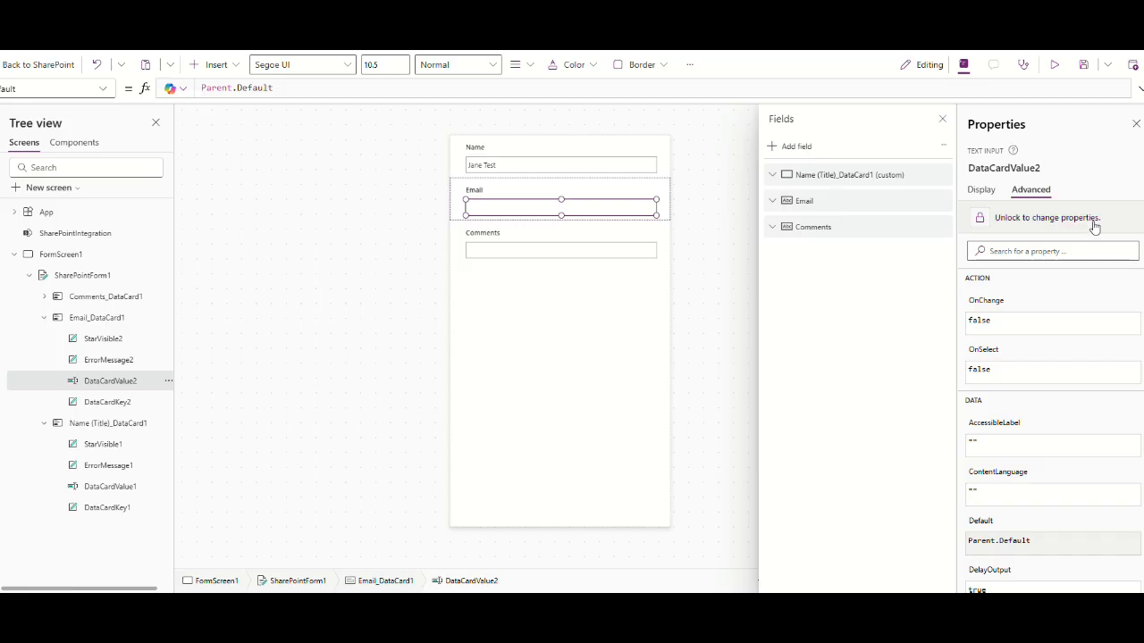
pyautogui.click(1077, 223)
pyautogui.scroll(-3, 1058, 427)
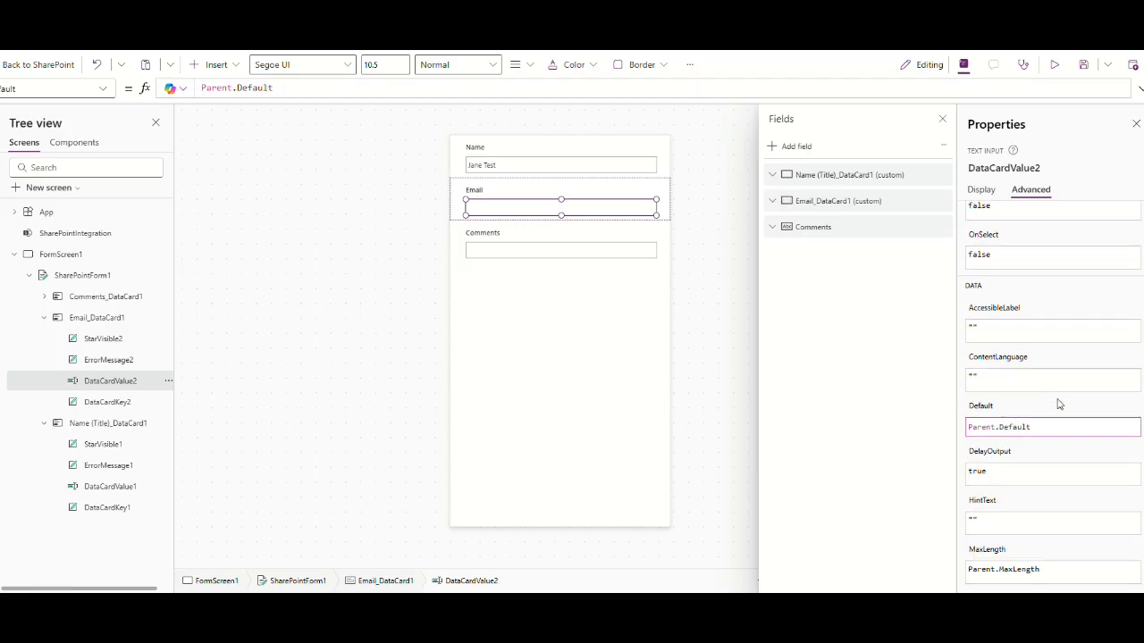
# Set the Default property of the Email card's text input to User().Email.
pyautogui.doubleClick(1010, 384)
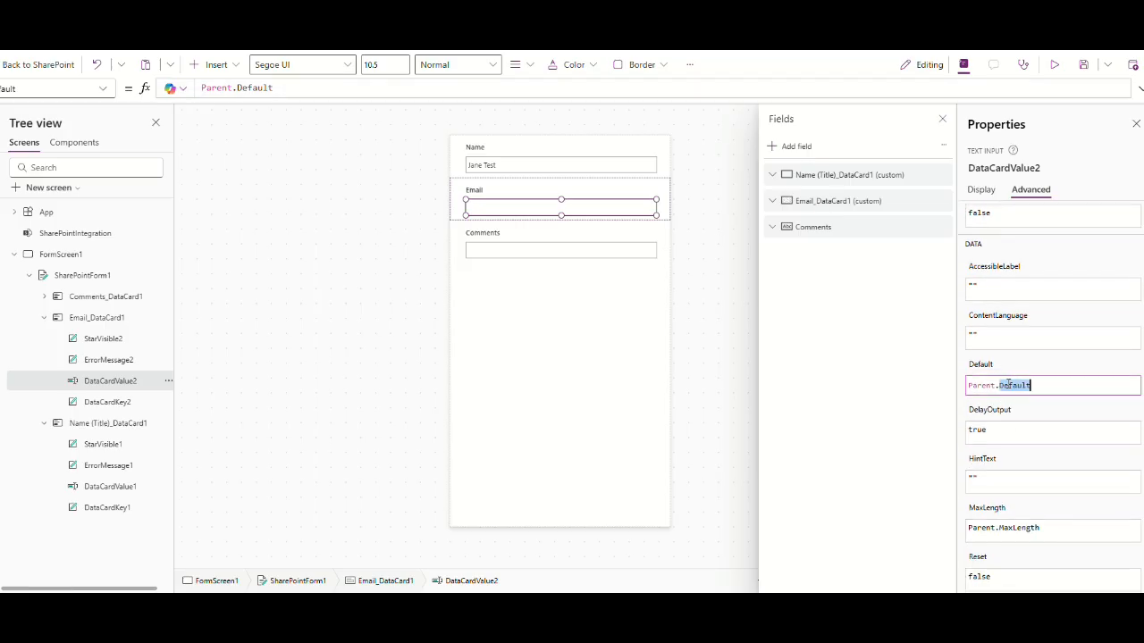
pyautogui.hotkey('ctrl', 'a')
pyautogui.write('User().')
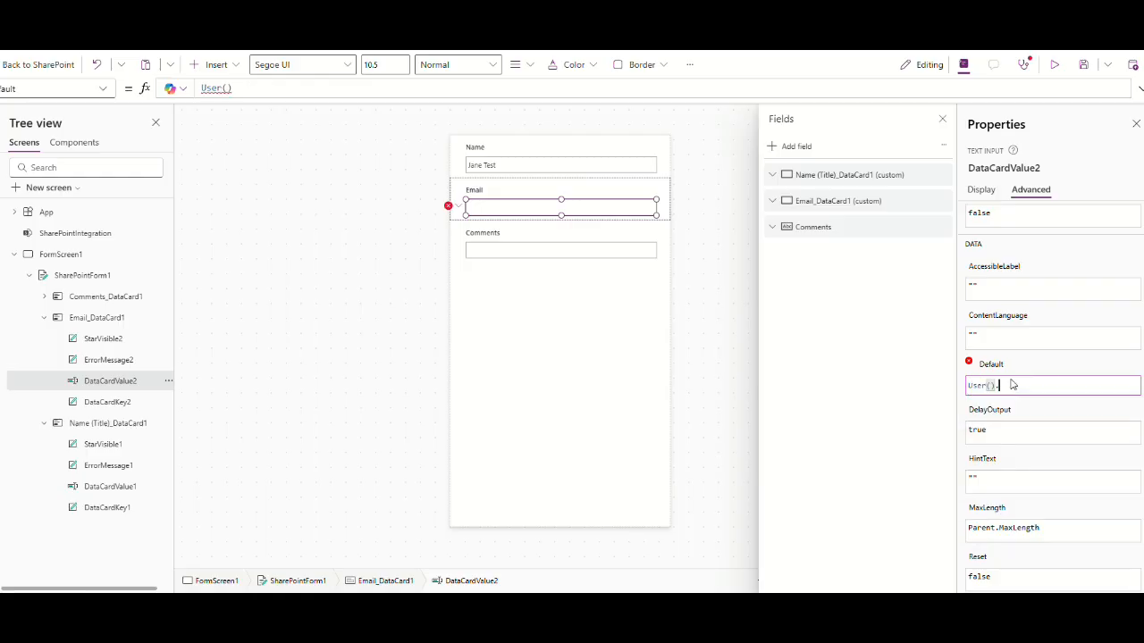
pyautogui.write('Email')
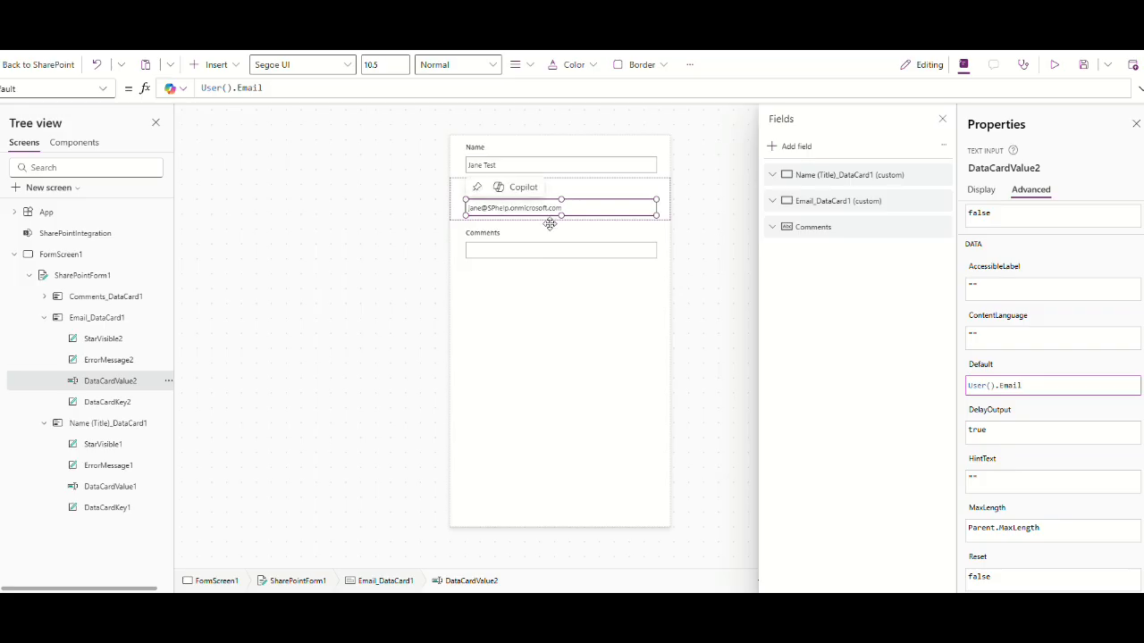
pyautogui.click(565, 336)
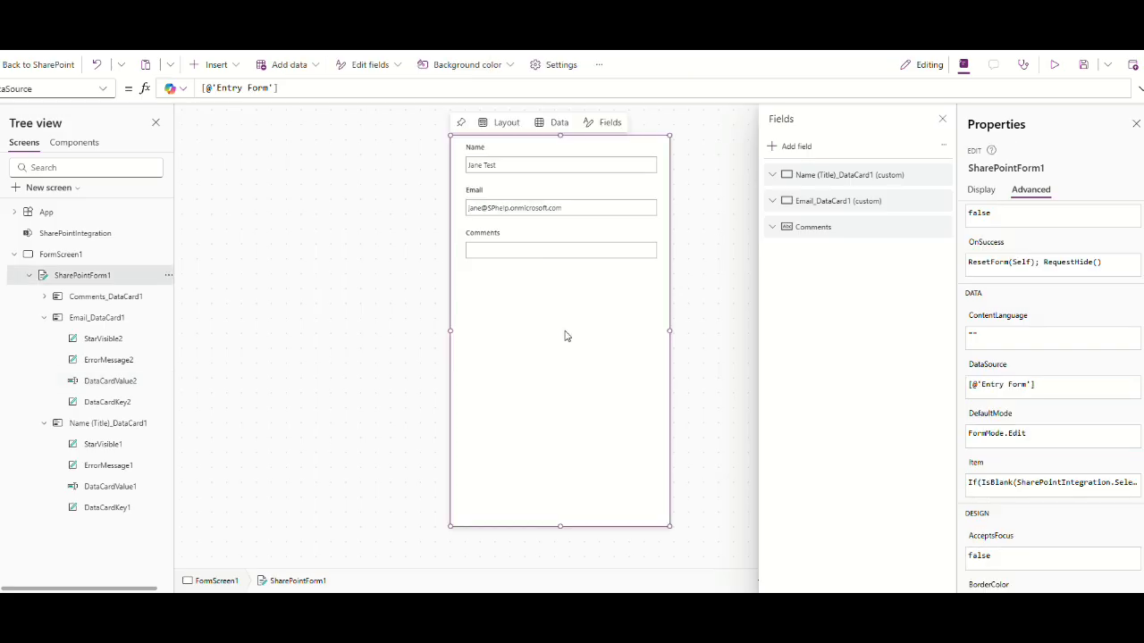
# Unlock the advanced properties of the Comments card's text input and switch its Mode to multiline.
pyautogui.click(524, 259)
pyautogui.click(530, 252)
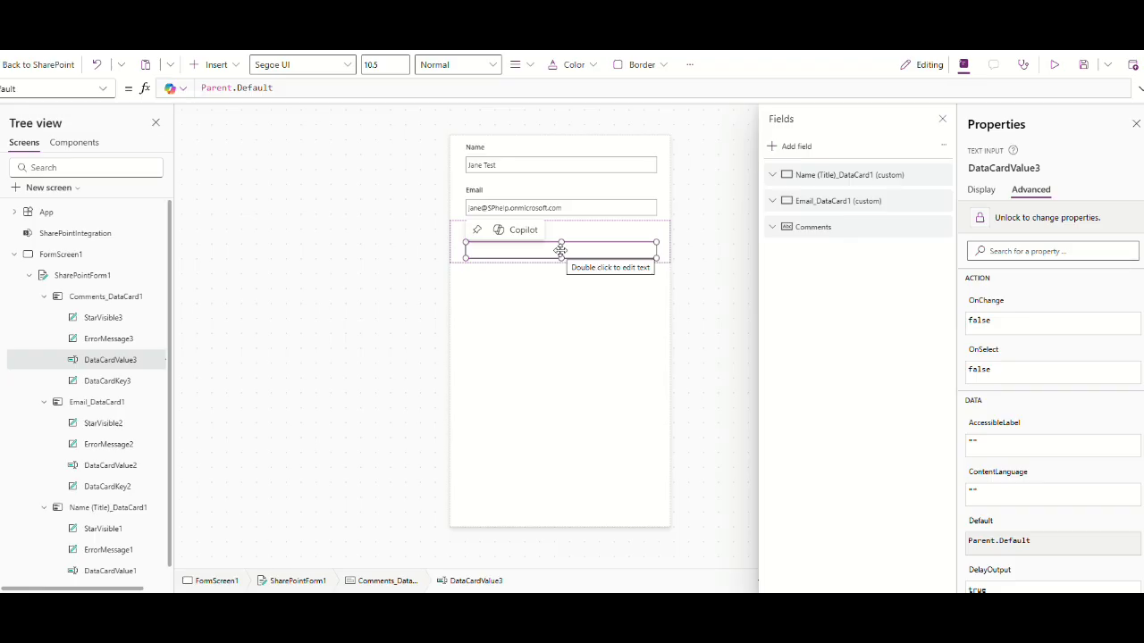
pyautogui.click(1040, 218)
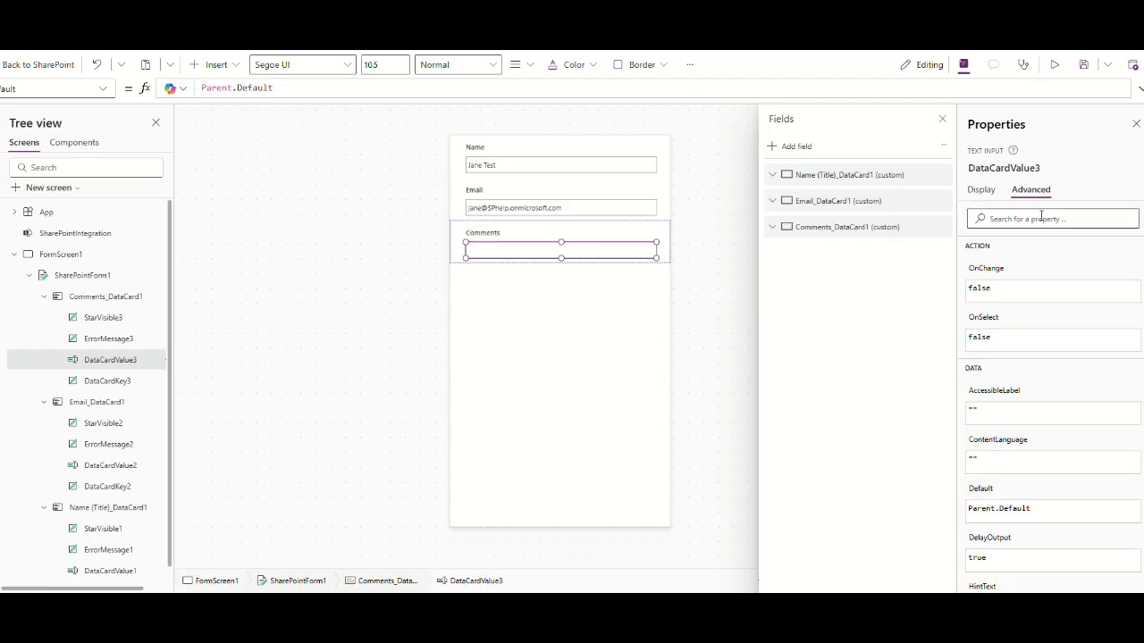
pyautogui.click(983, 191)
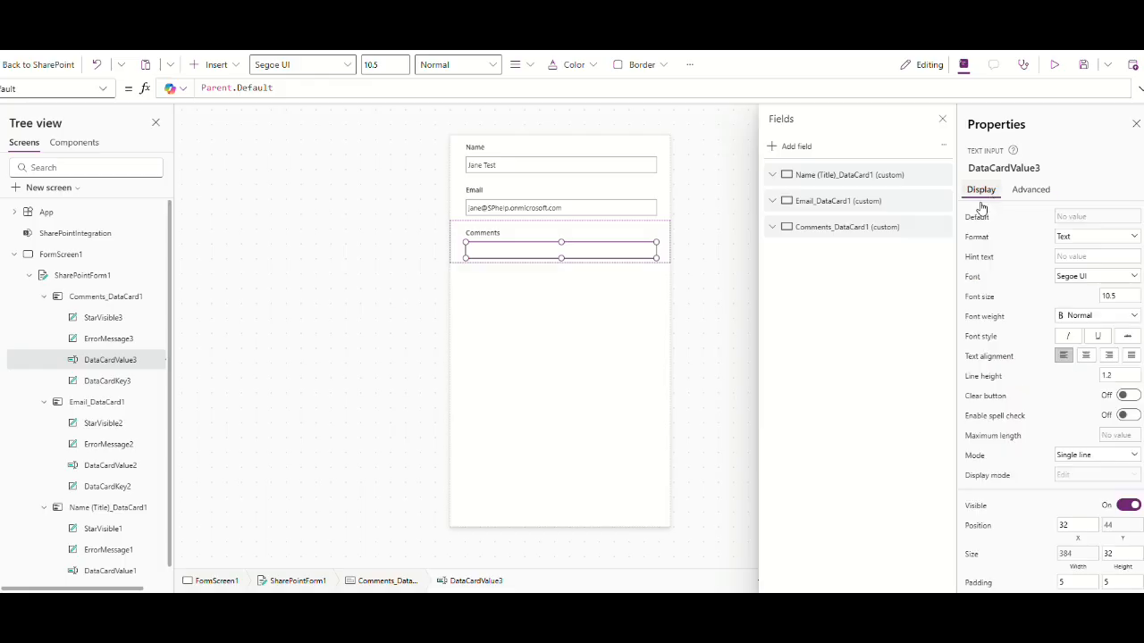
pyautogui.click(1098, 457)
pyautogui.click(1092, 471)
# Enlarge the Comments card to a height of about 236 and stretch its text input down to fill most of the card.
pyautogui.click(664, 261)
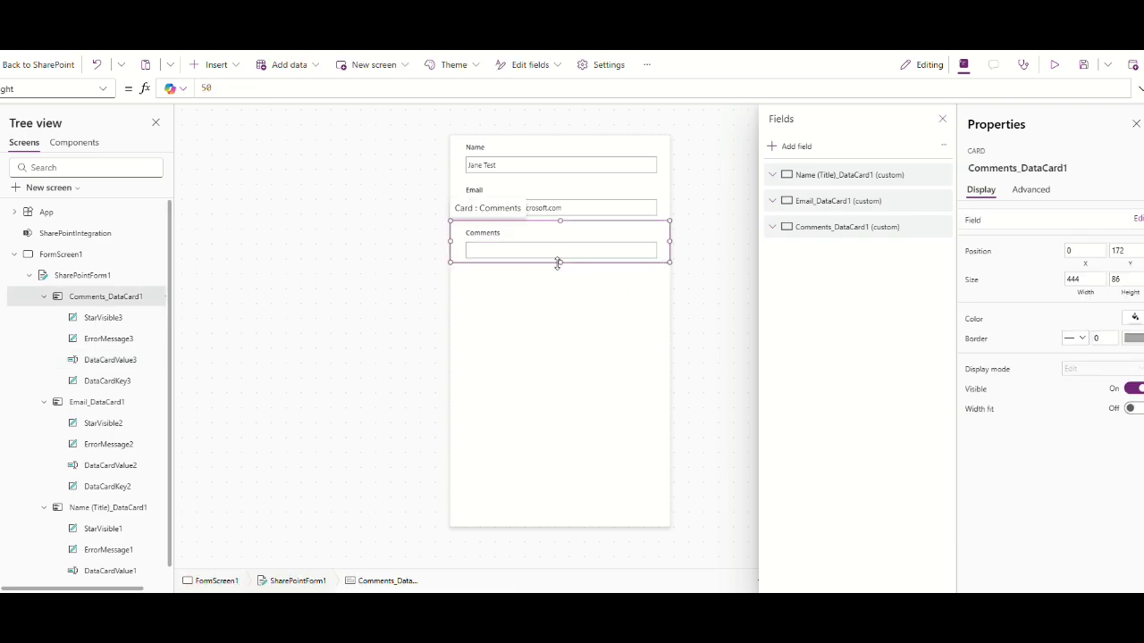
pyautogui.moveTo(560, 268); pyautogui.dragTo(561, 336)
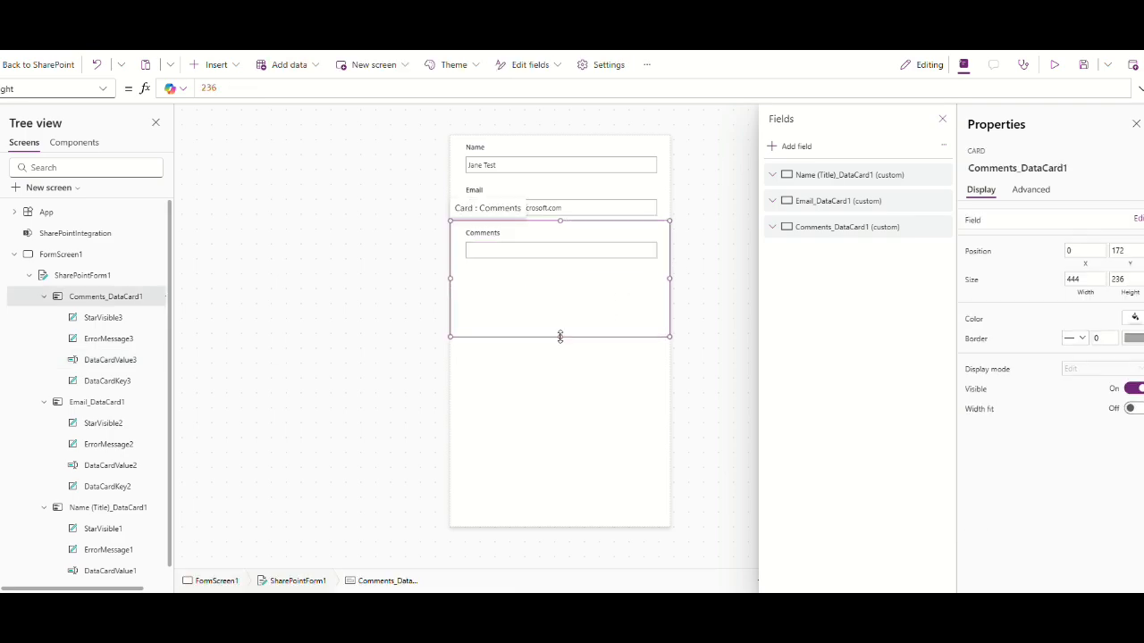
pyautogui.click(555, 253)
pyautogui.moveTo(562, 258); pyautogui.dragTo(564, 309)
pyautogui.click(608, 401)
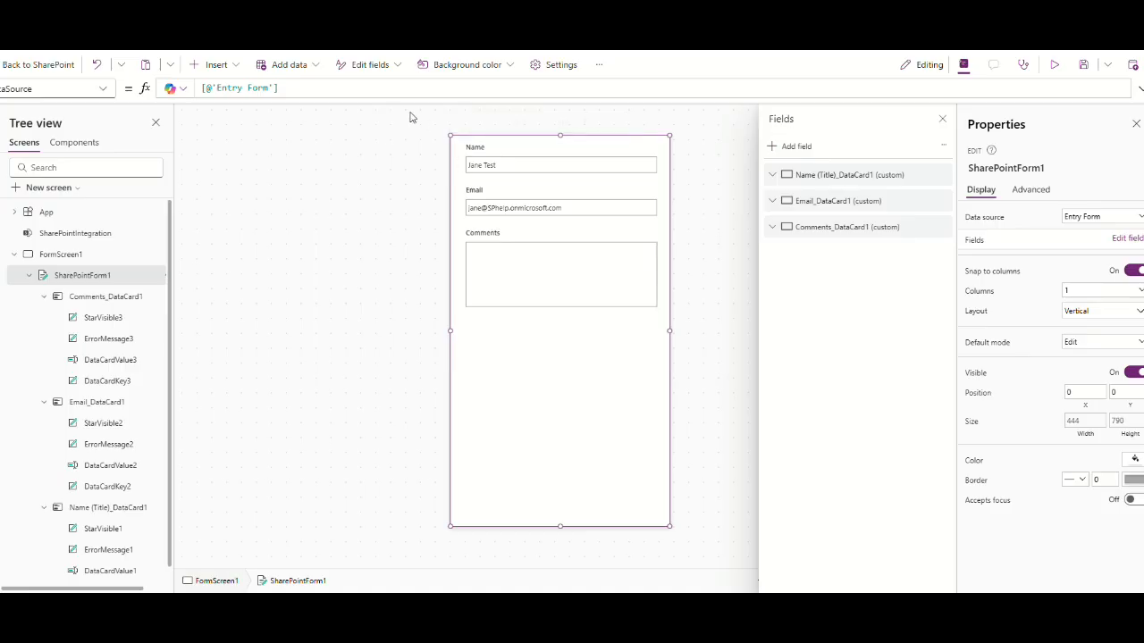
# Insert a button centered below the Comments box, at about X 179 and Y 379, and label it Submit.
pyautogui.click(225, 68)
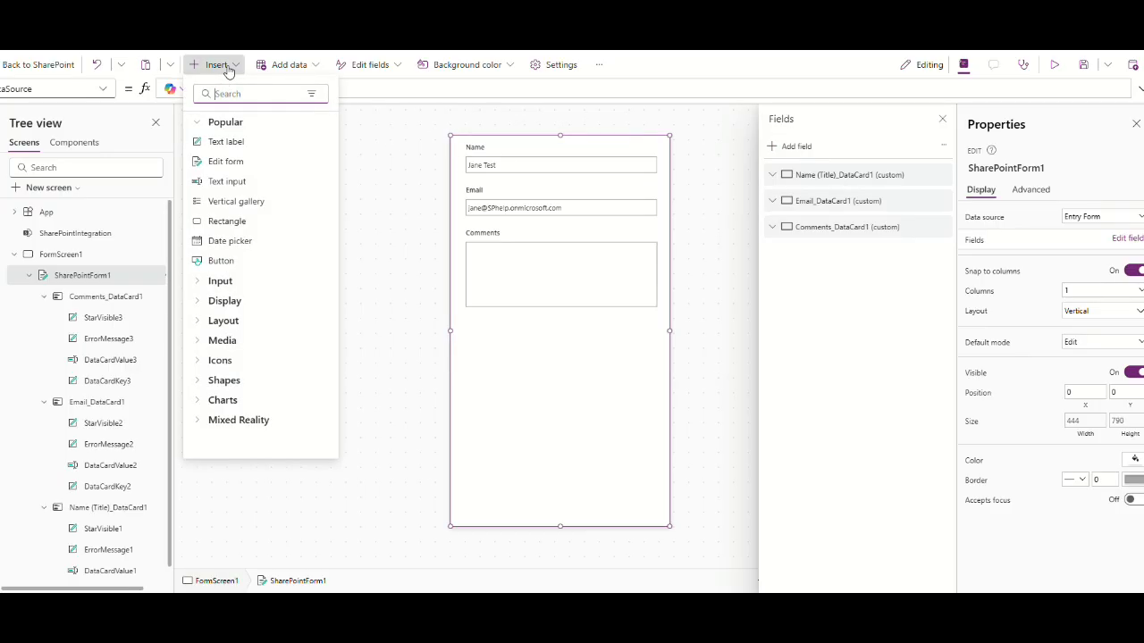
pyautogui.click(249, 260)
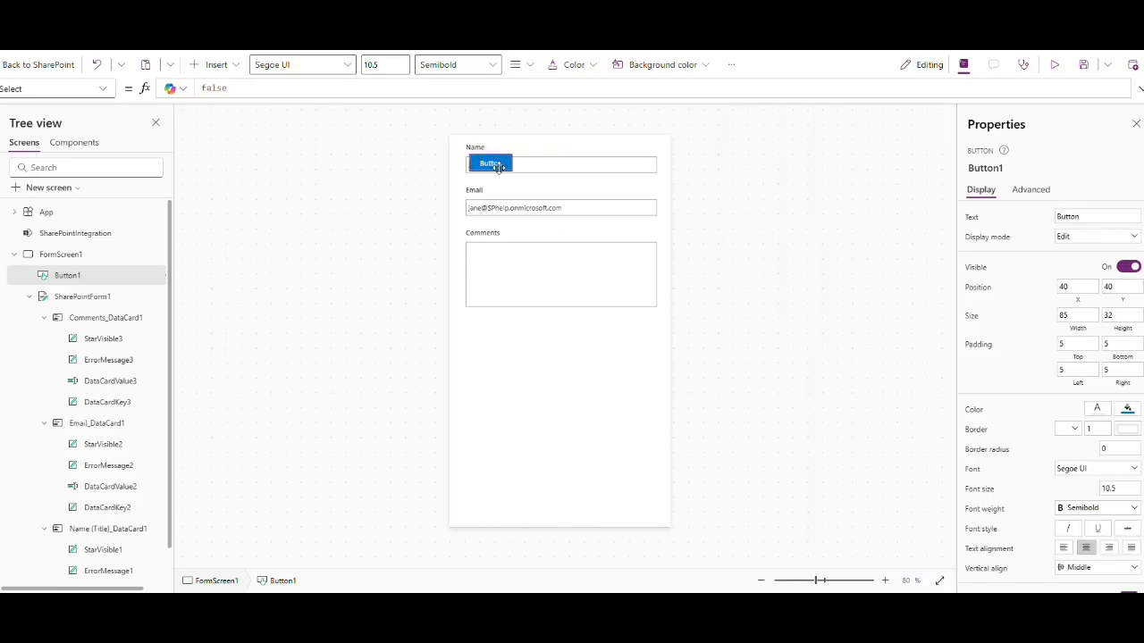
pyautogui.moveTo(500, 164); pyautogui.dragTo(565, 329)
pyautogui.doubleClick(560, 335)
pyautogui.write('S')
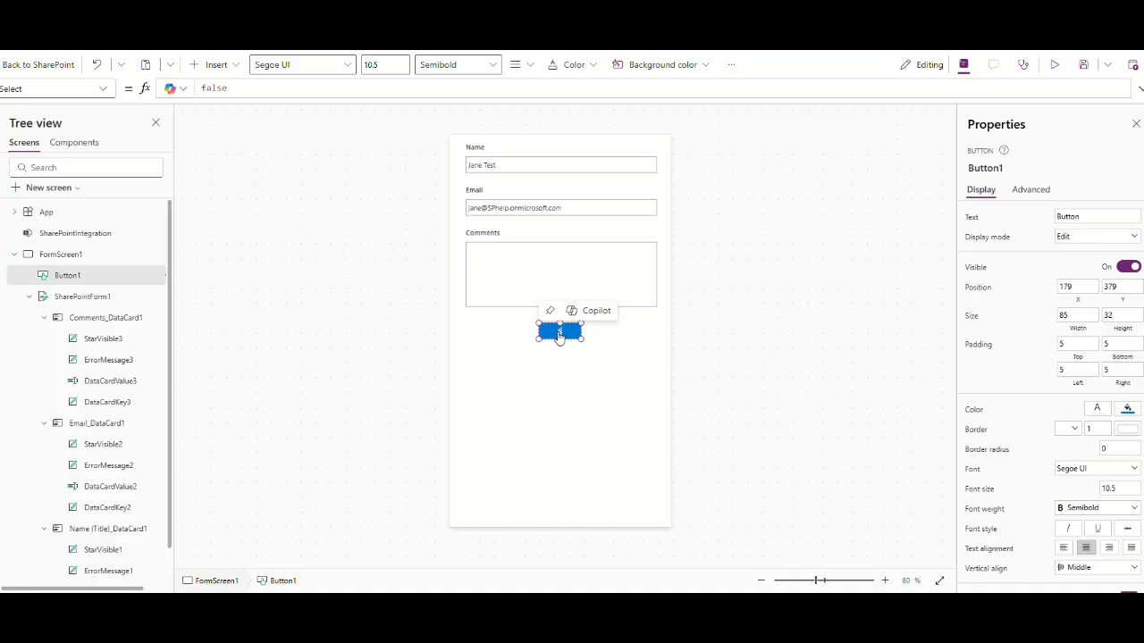
pyautogui.write('ubmit')
pyautogui.click(623, 338)
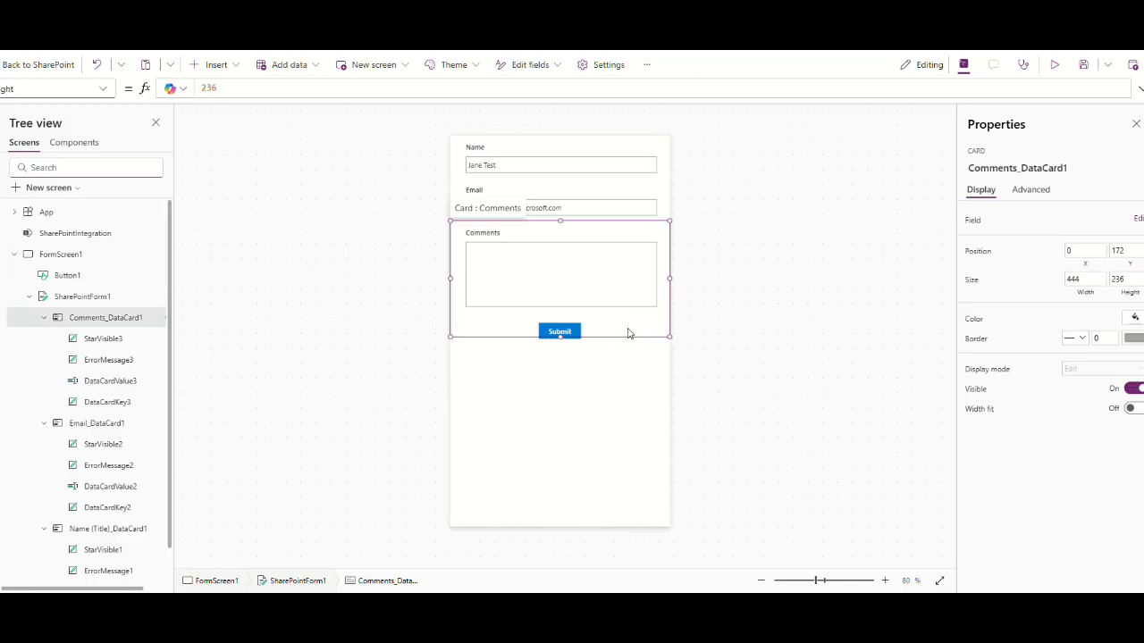
pyautogui.click(576, 370)
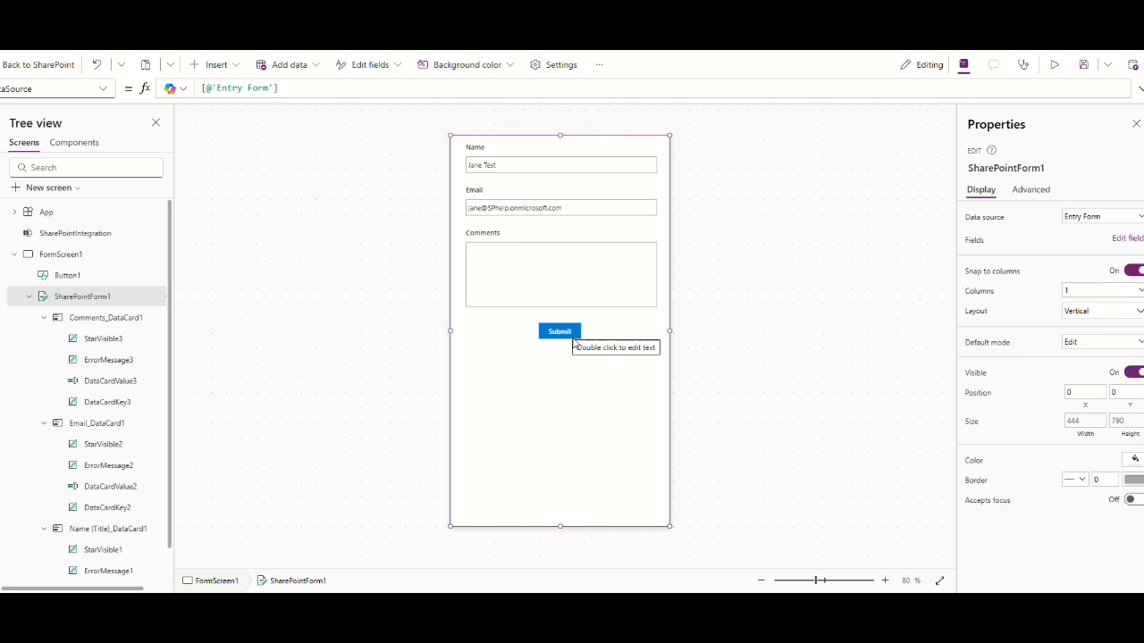
# Copy the SubmitForm(SharePointForm1) formula from the OnSave property of SharePointIntegration.
pyautogui.click(574, 337)
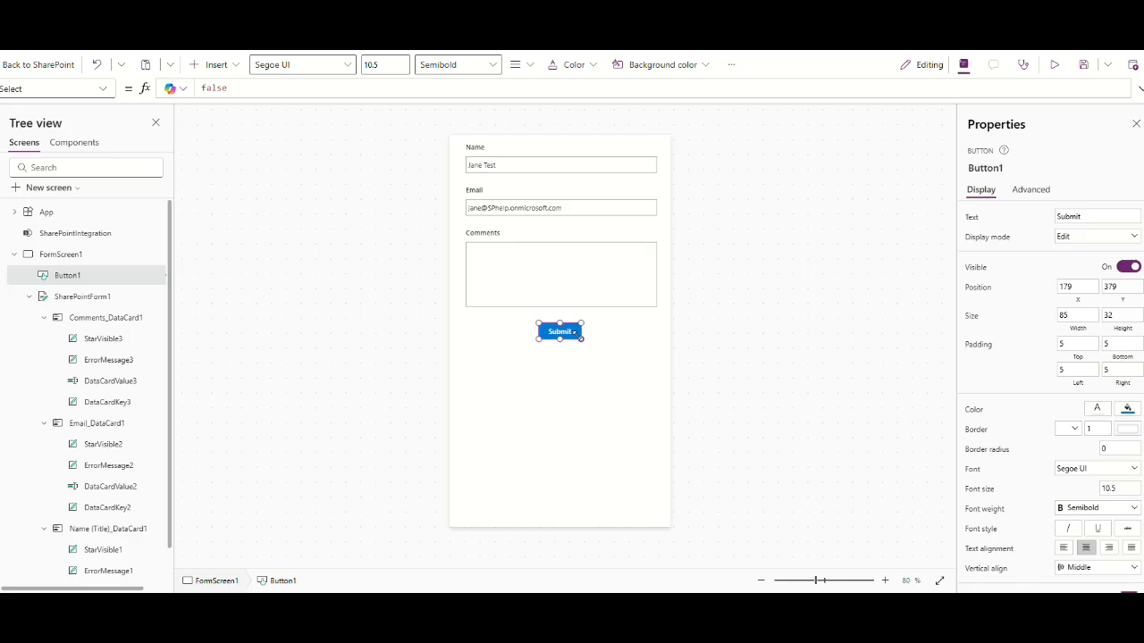
pyautogui.click(70, 234)
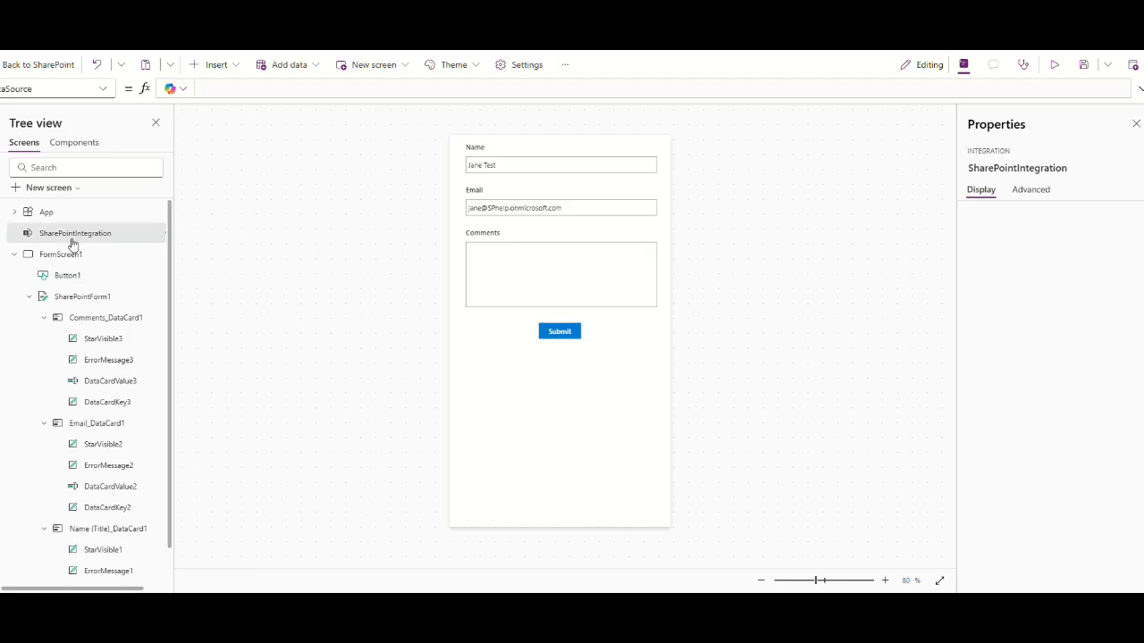
pyautogui.click(1029, 191)
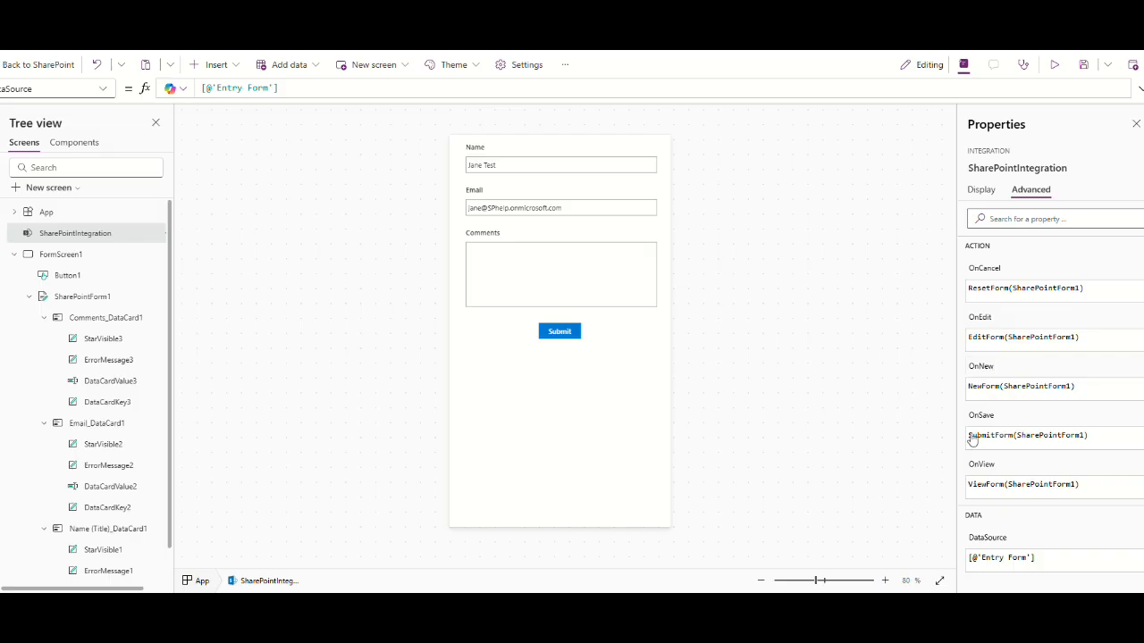
pyautogui.click(1104, 438)
pyautogui.moveTo(1082, 436); pyautogui.dragTo(950, 437)
pyautogui.hotkey('ctrl', 'c')
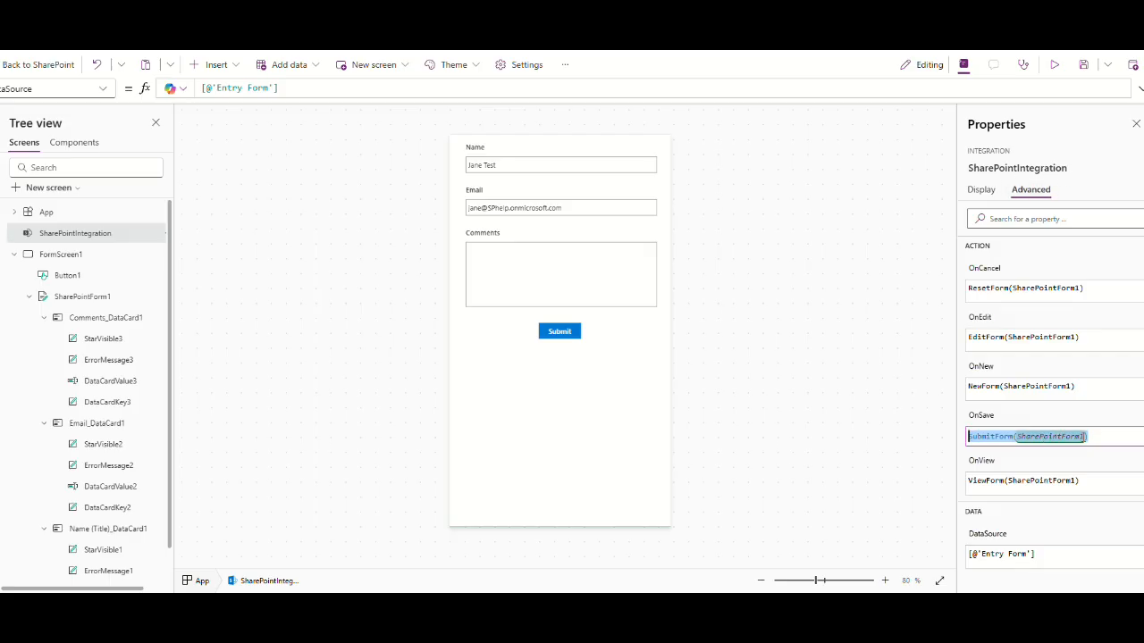
# Set the Submit button's OnSelect property to the copied formula SubmitForm(SharePointForm1).
pyautogui.click(563, 332)
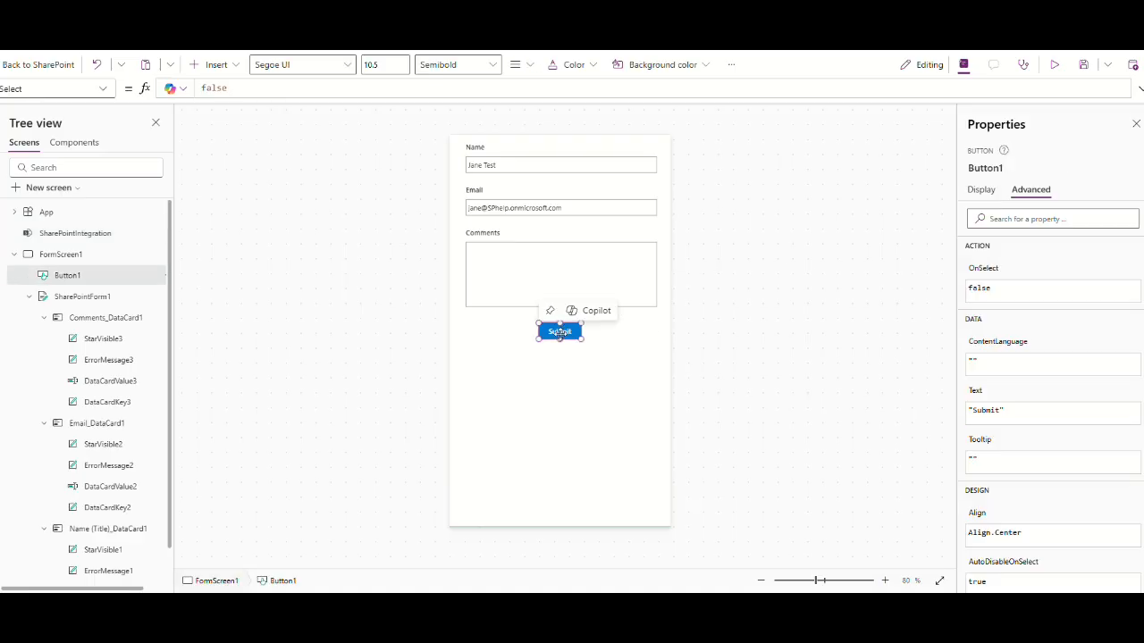
pyautogui.click(994, 288)
pyautogui.doubleClick(995, 289)
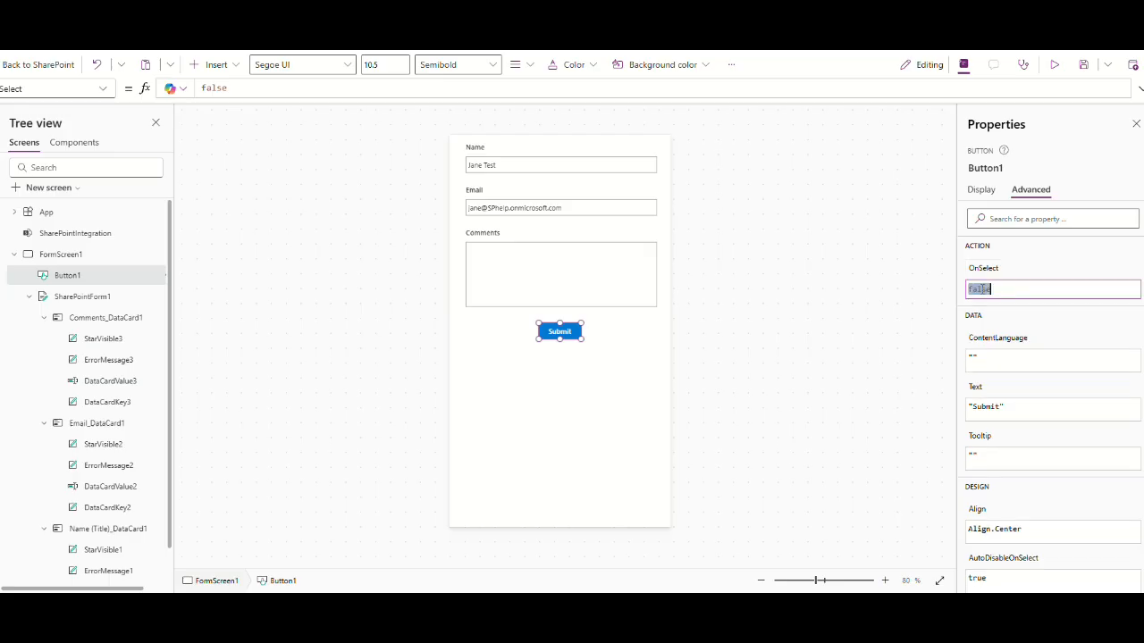
pyautogui.hotkey('ctrl', 'v')
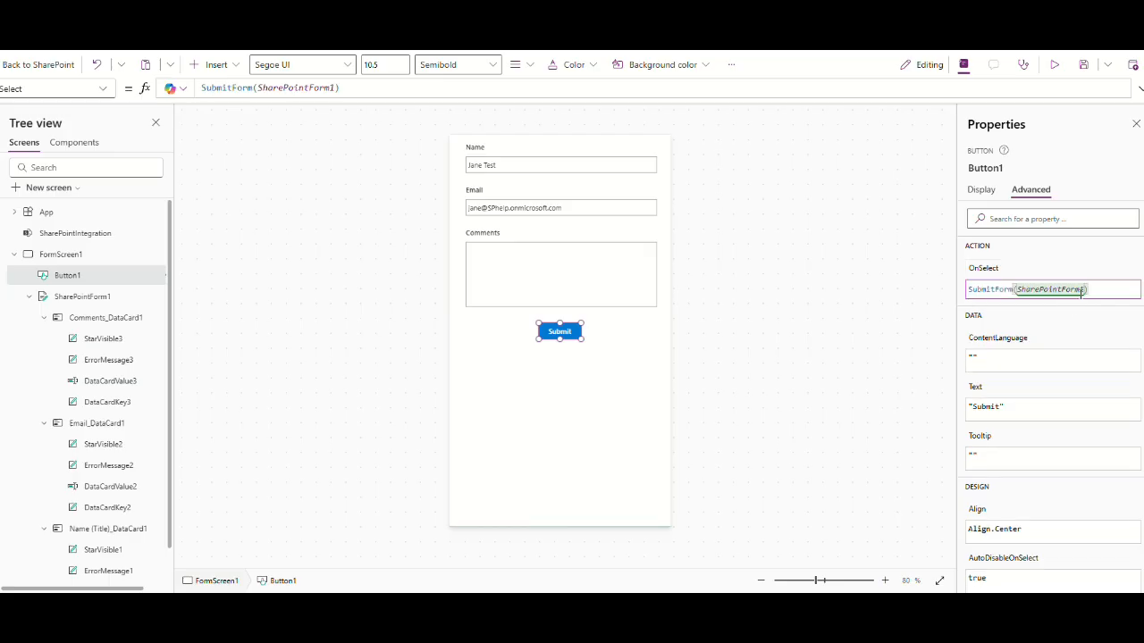
pyautogui.click(1099, 330)
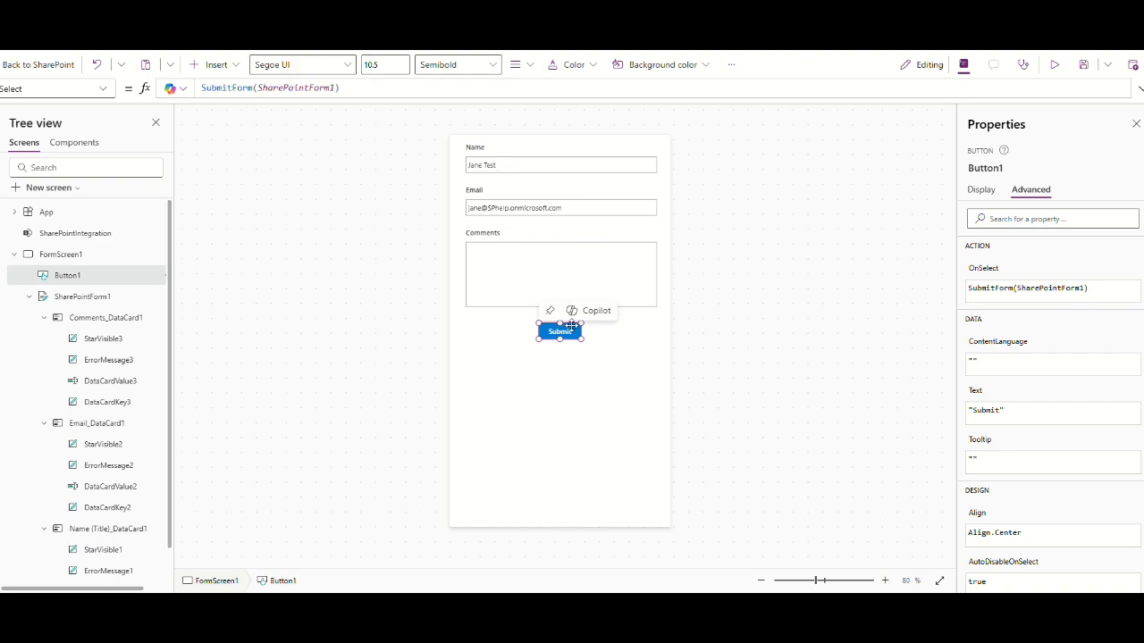
# Save the customized form and publish it to SharePoint.
pyautogui.click(1083, 66)
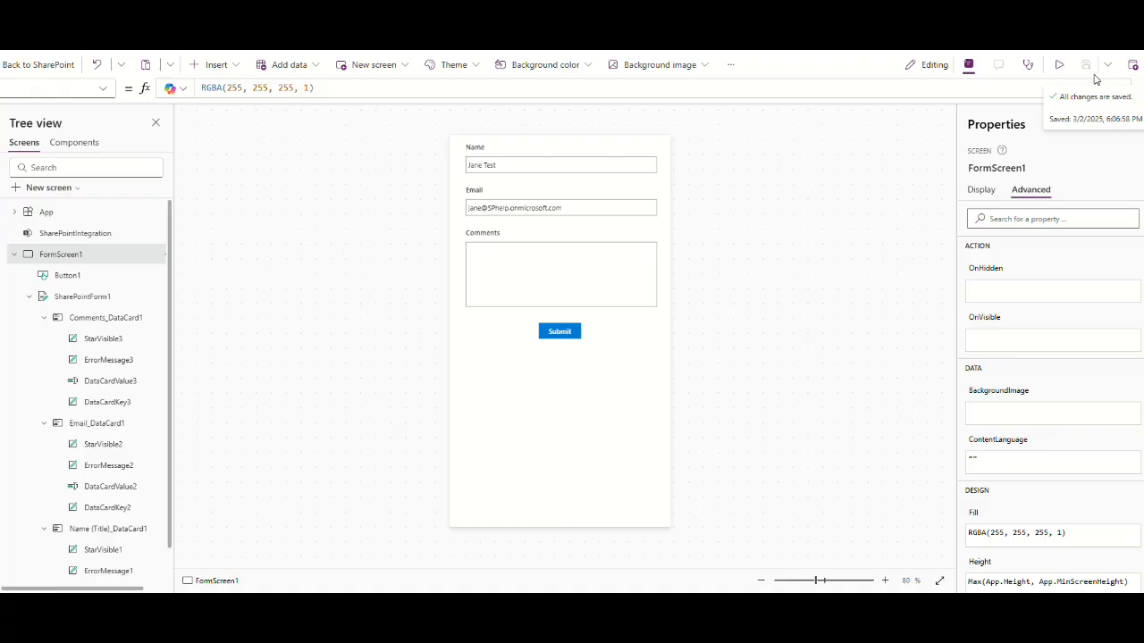
pyautogui.click(1132, 66)
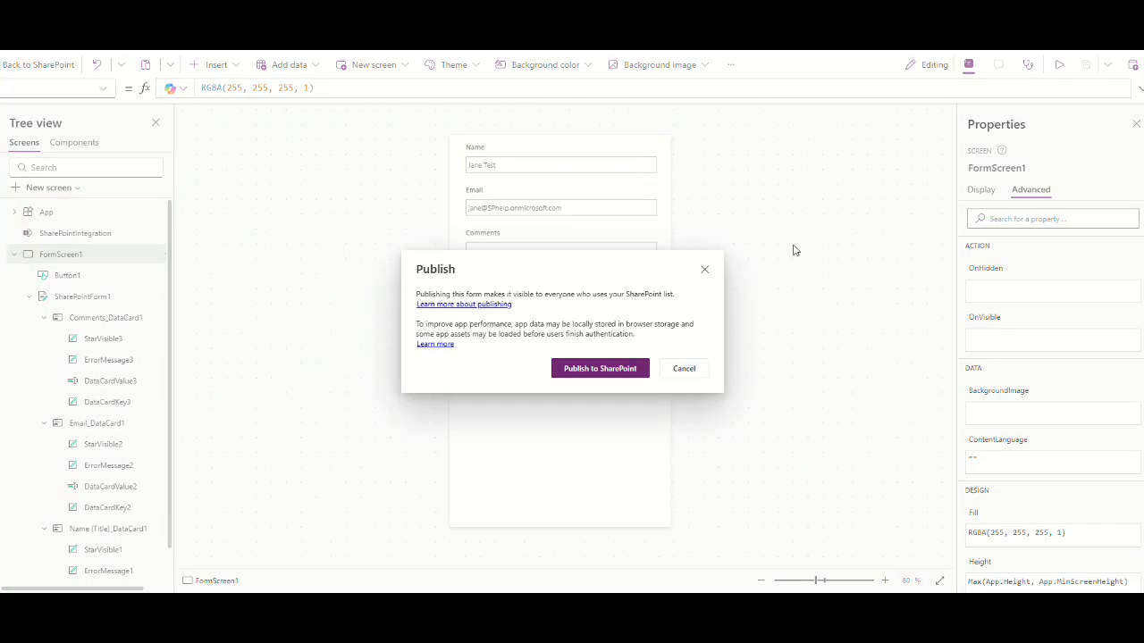
pyautogui.click(612, 370)
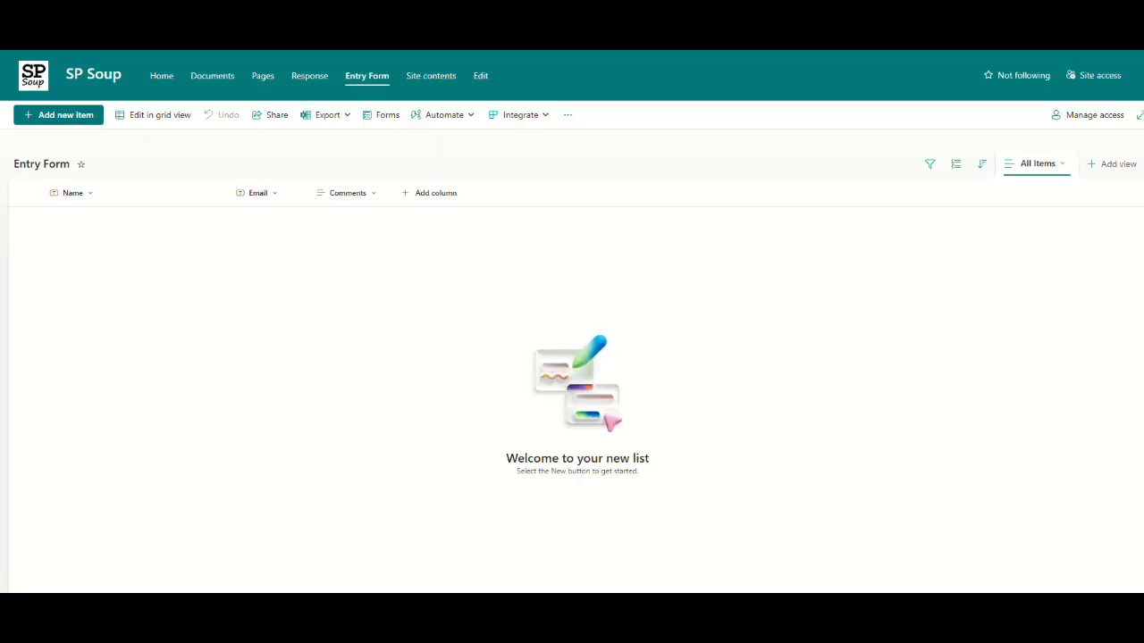
# Reload the Entry Form list and submit a new item with the comment "This is where you add comments. My first entry.".
pyautogui.press('F5')
pyautogui.click(68, 120)
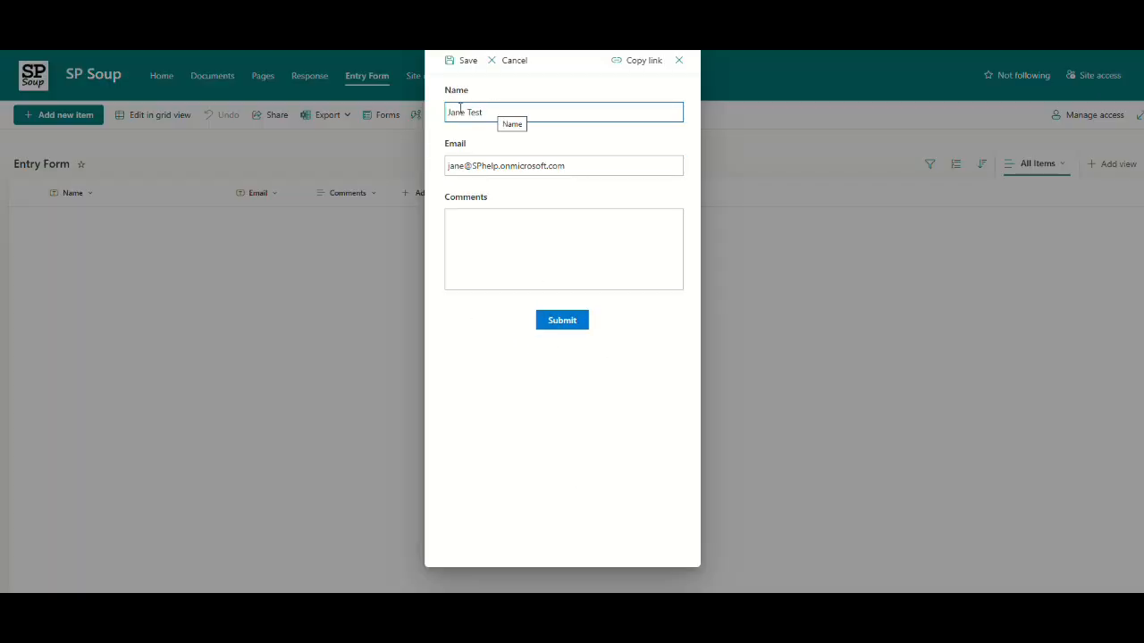
pyautogui.click(455, 165)
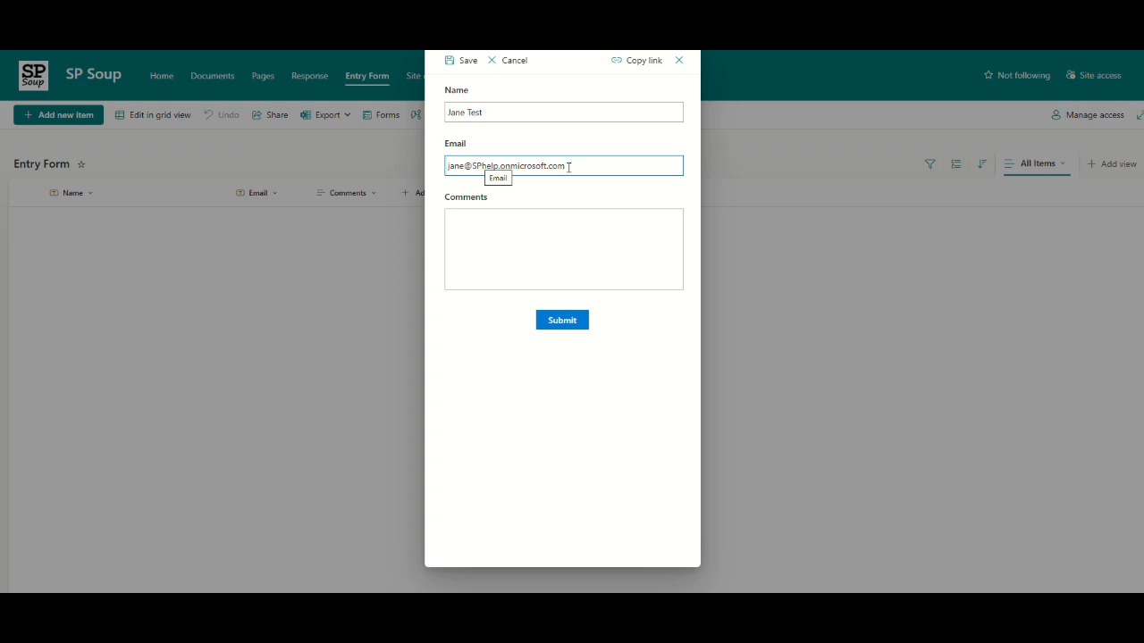
pyautogui.click(543, 226)
pyautogui.write('This is where you add comments. My first entry.')
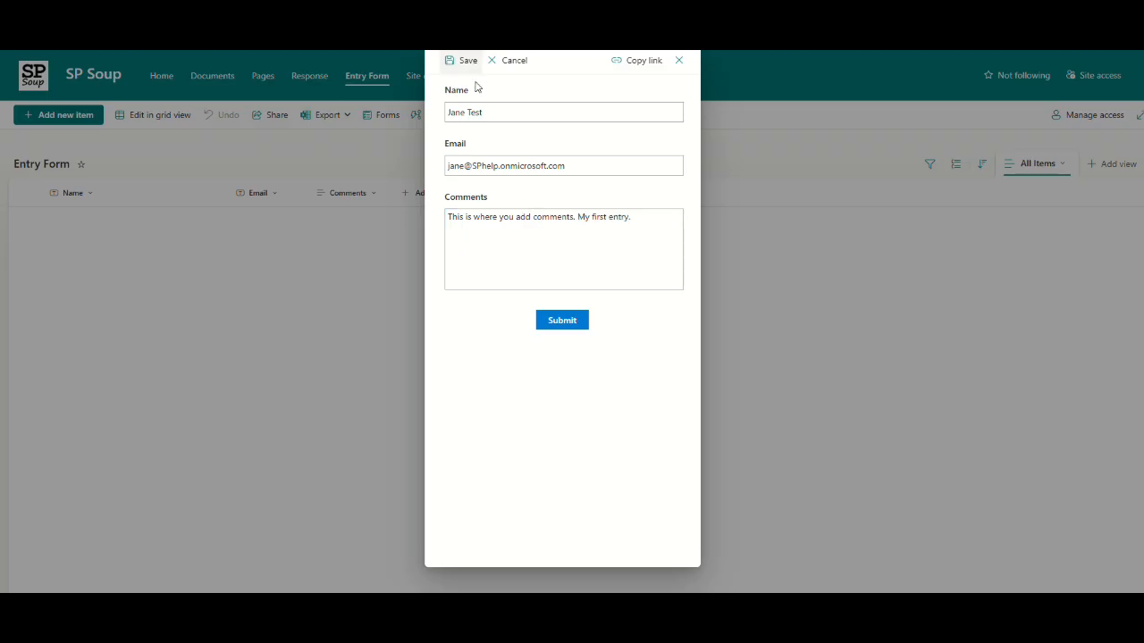
pyautogui.click(564, 323)
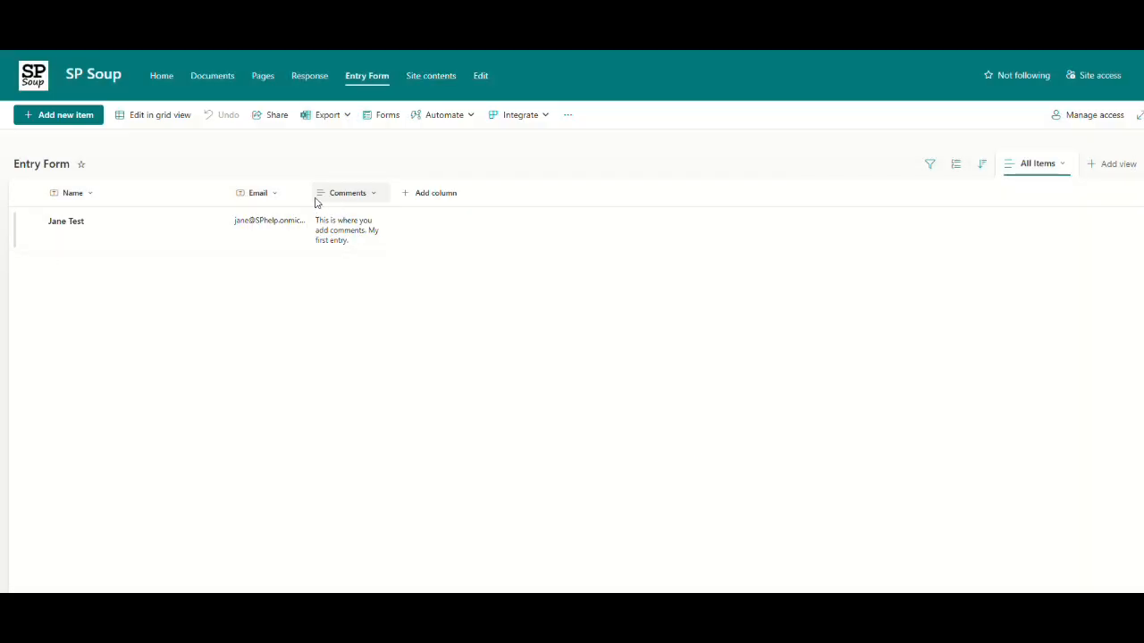
# Widen the Email and Comments columns of the list so each entry fits on one line.
pyautogui.moveTo(311, 192); pyautogui.dragTo(406, 191)
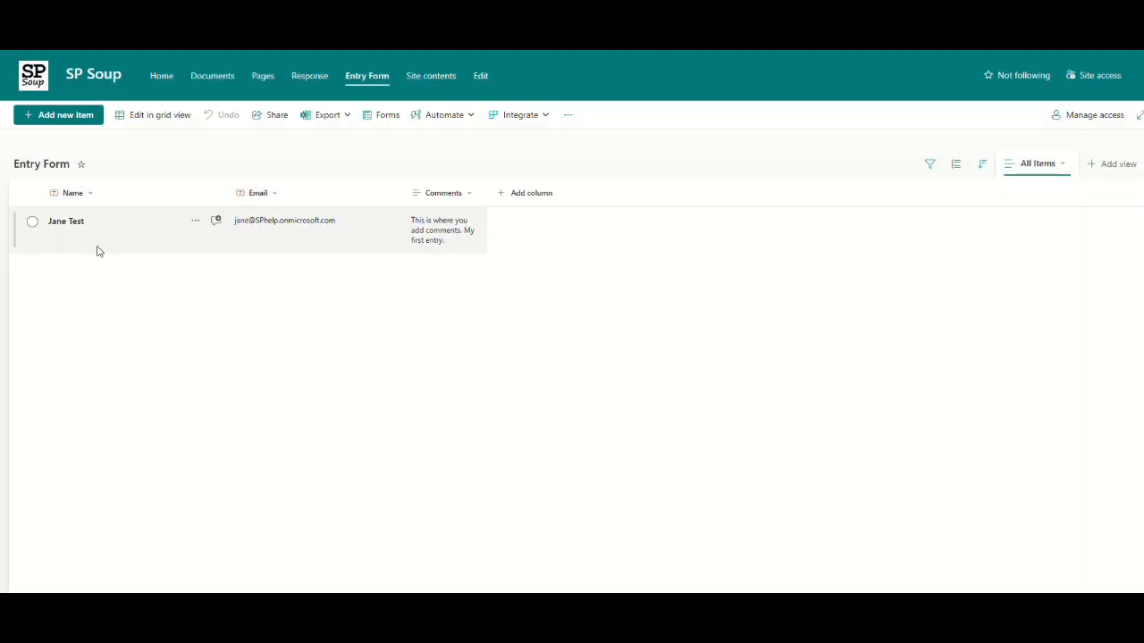
pyautogui.click(494, 198)
pyautogui.click(607, 418)
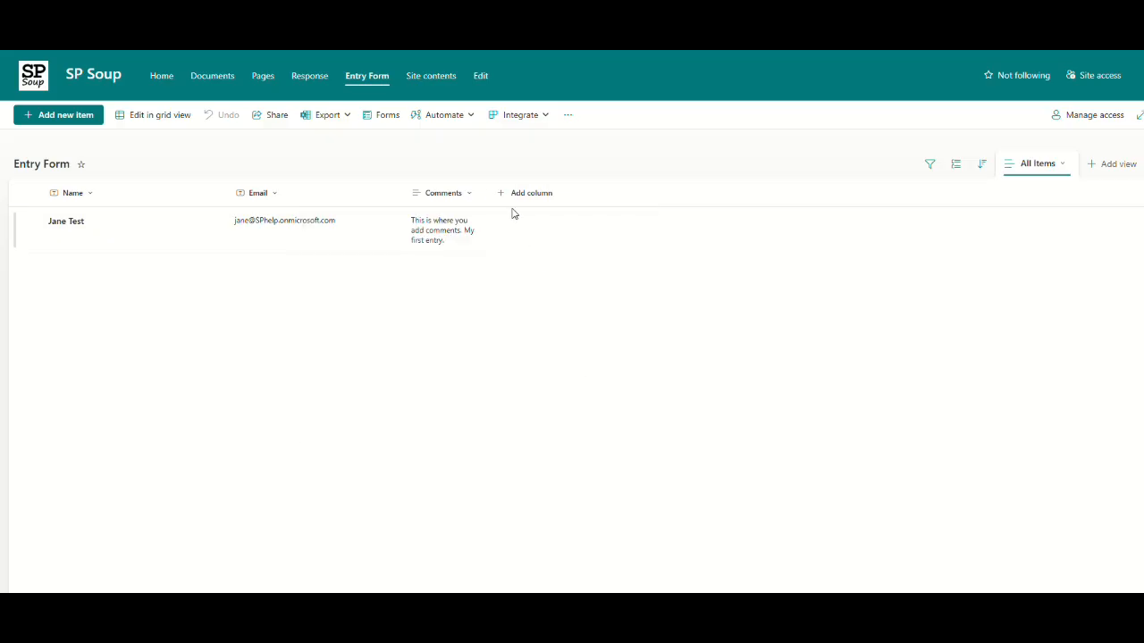
pyautogui.moveTo(485, 194); pyautogui.dragTo(618, 195)
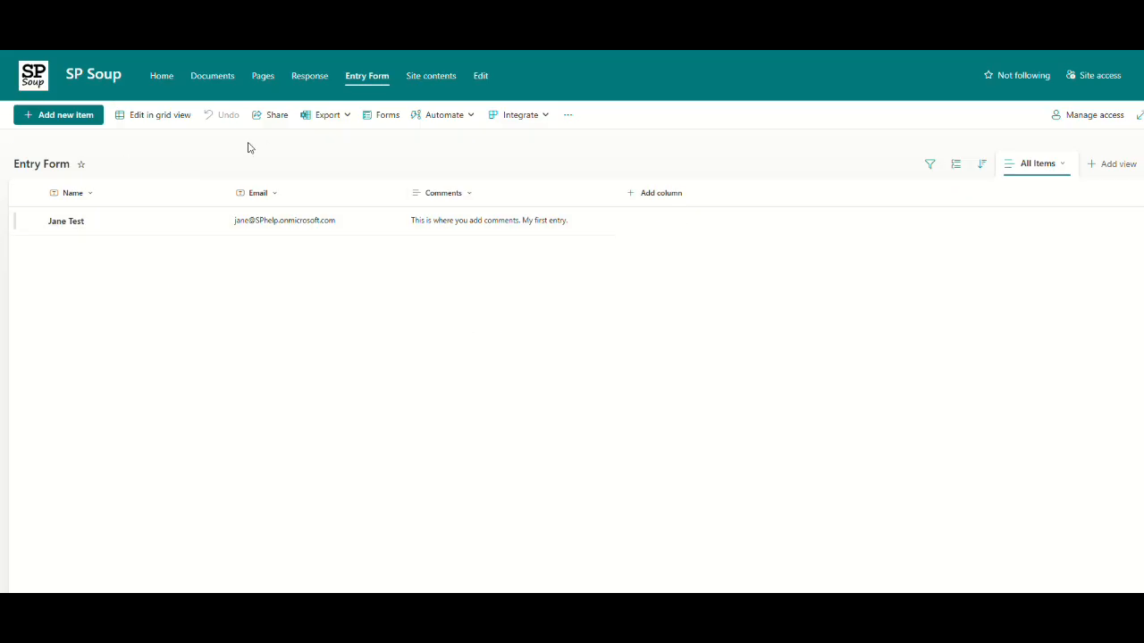
# Start another new list item and replace the prefilled last name in the Name field with eeeeeee.
pyautogui.click(84, 119)
pyautogui.click(505, 108)
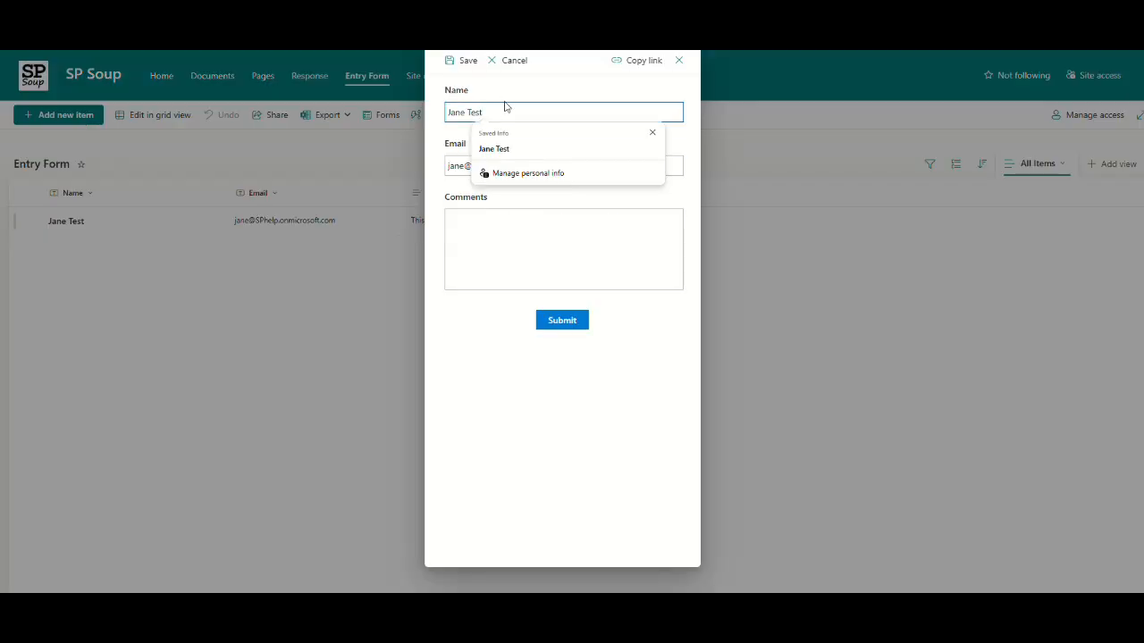
pyautogui.write('Jane Tes')
pyautogui.press('BackSpace')
pyautogui.press('BackSpace')
pyautogui.press('BackSpace')
pyautogui.write('eeeeeee')
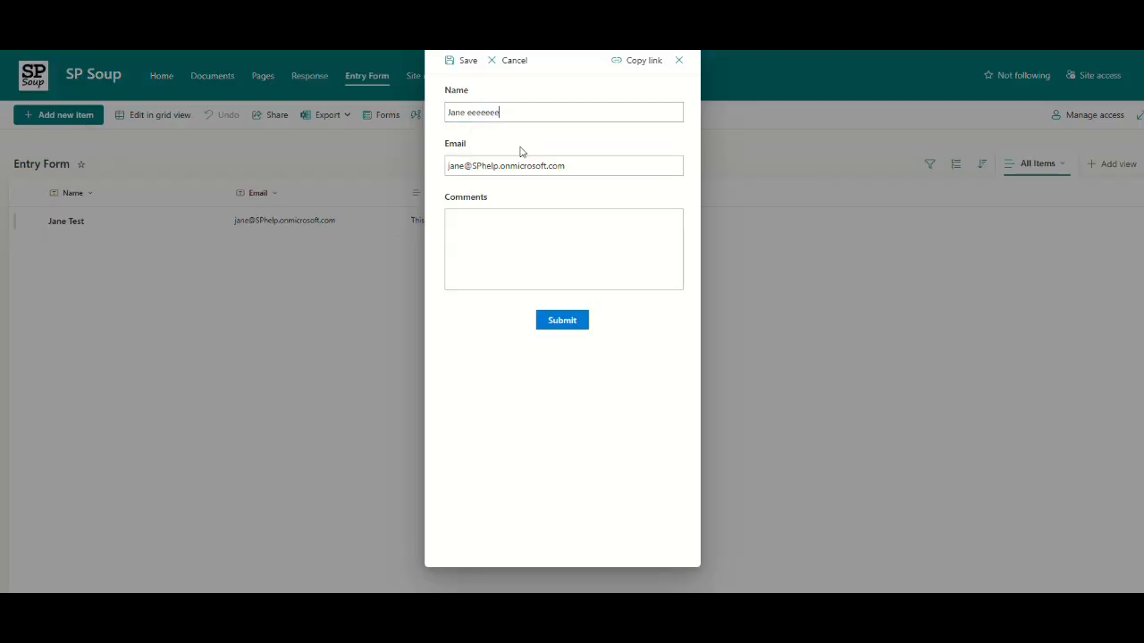
# Discard the unsaved new item and open the Entry Form list's form for customization in Power Apps.
pyautogui.write('eee')
pyautogui.click(680, 61)
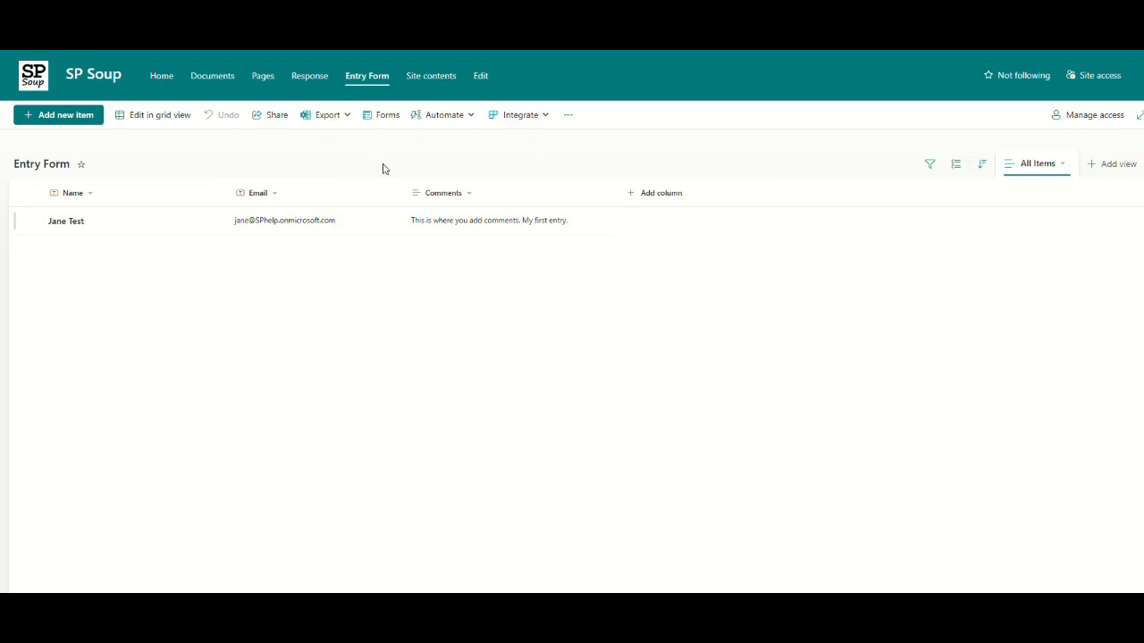
pyautogui.click(532, 120)
pyautogui.moveTo(572, 145)
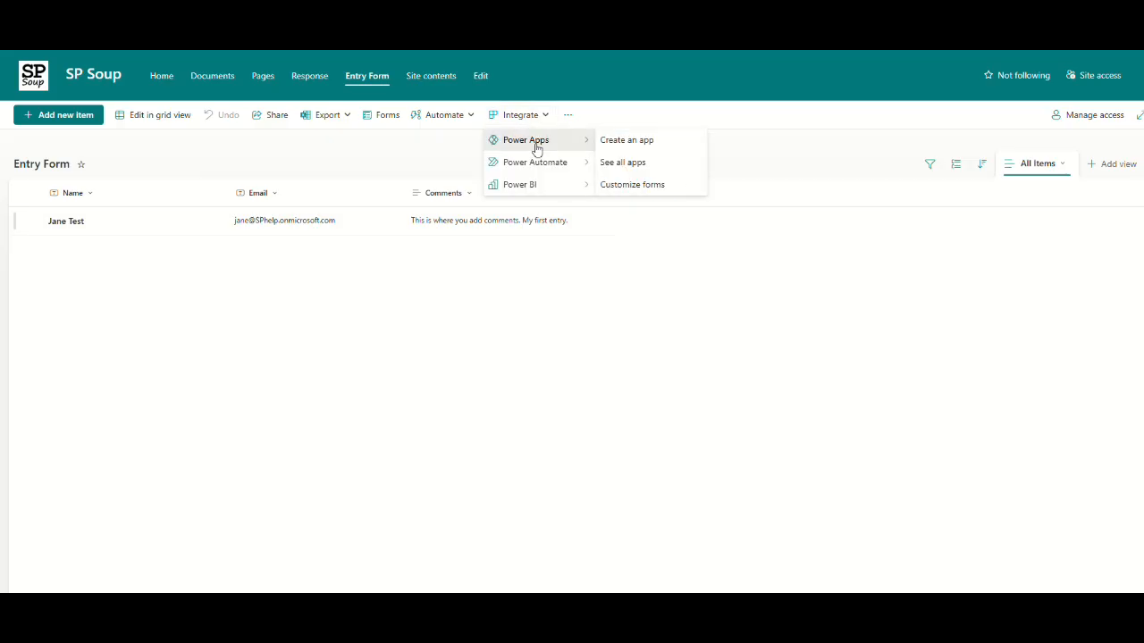
pyautogui.click(649, 188)
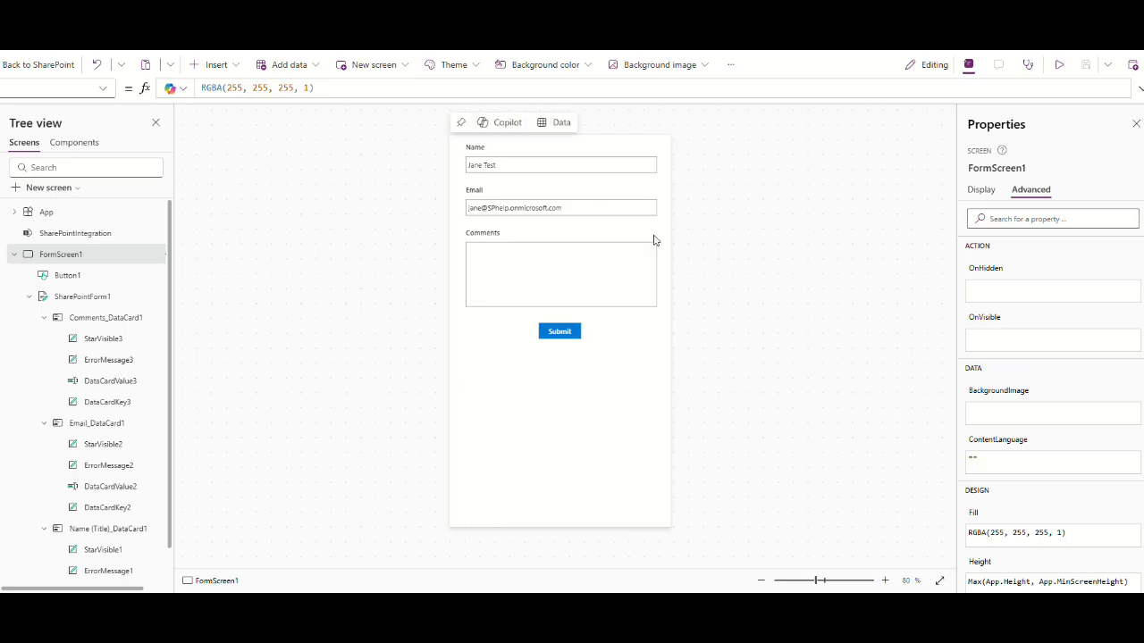
# Set the DisplayMode property of the Name text input to DisplayMode.View.
pyautogui.click(523, 166)
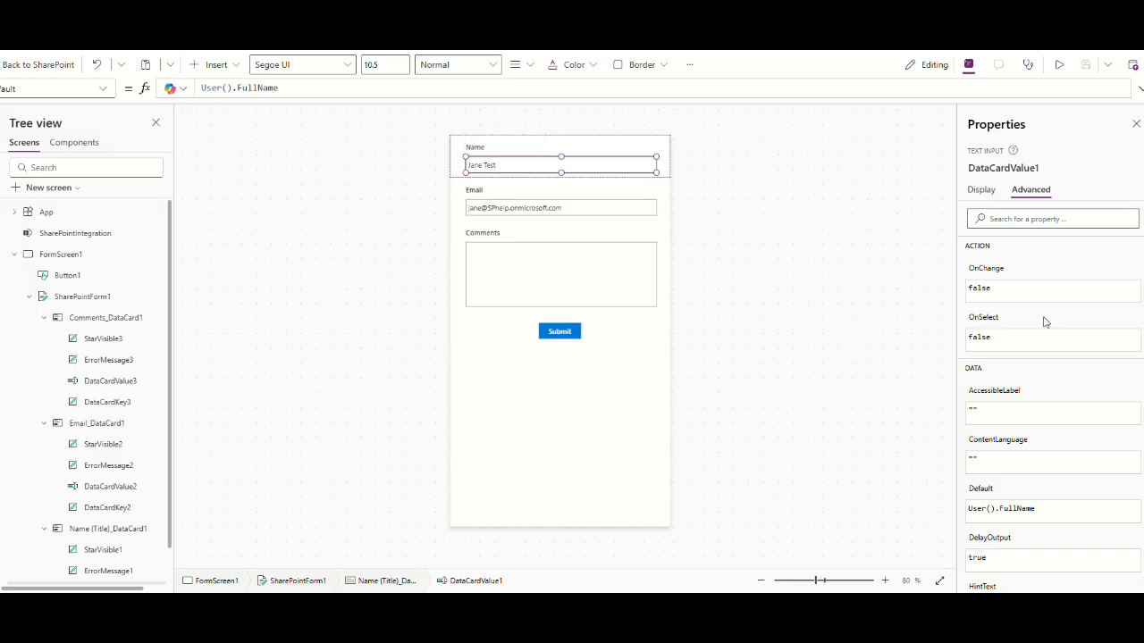
pyautogui.click(981, 190)
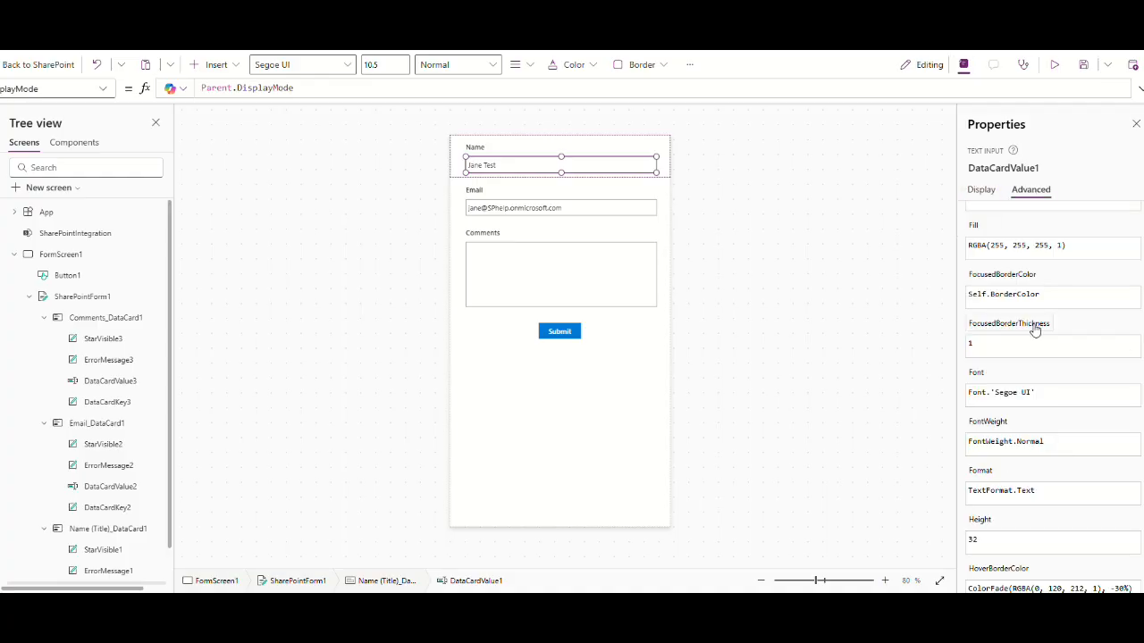
pyautogui.scroll(-5, 1035, 331)
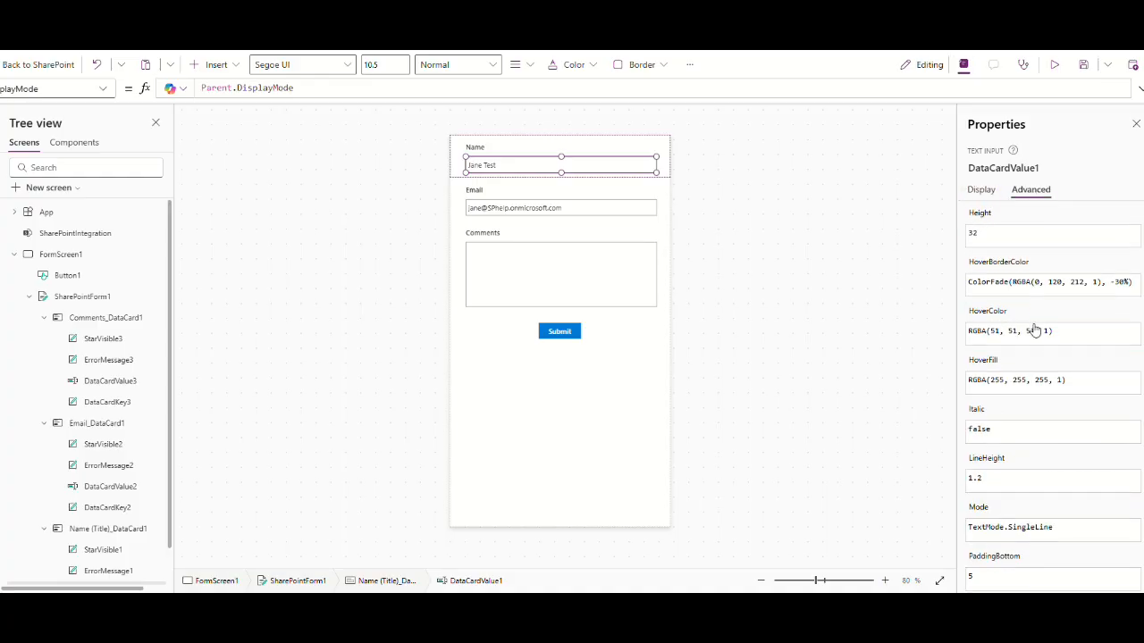
pyautogui.scroll(5, 1035, 331)
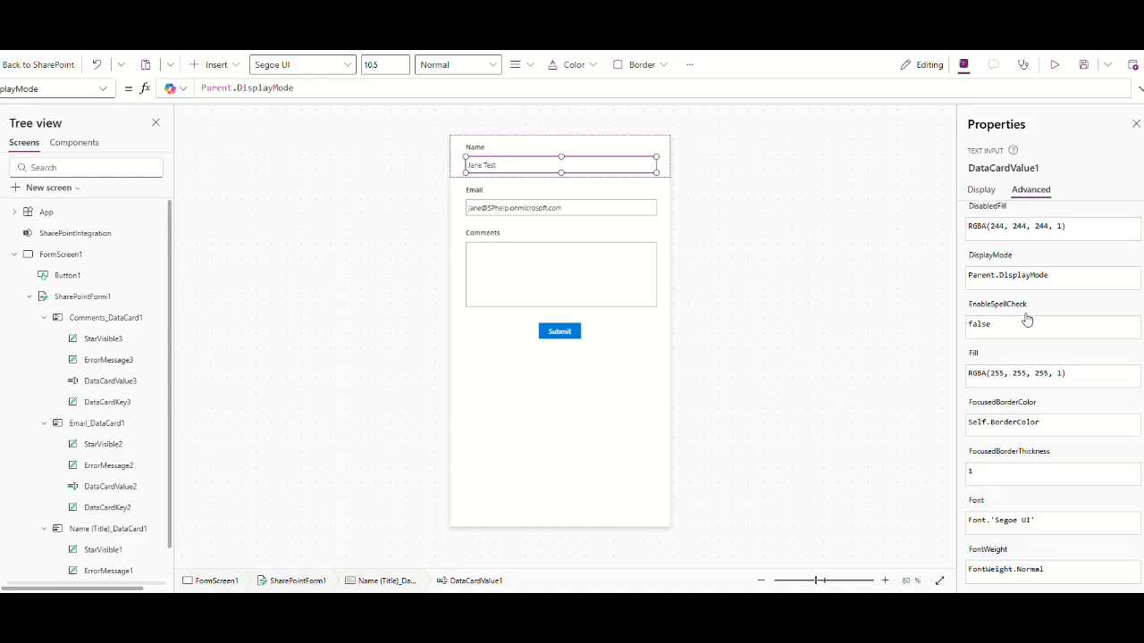
pyautogui.click(1019, 277)
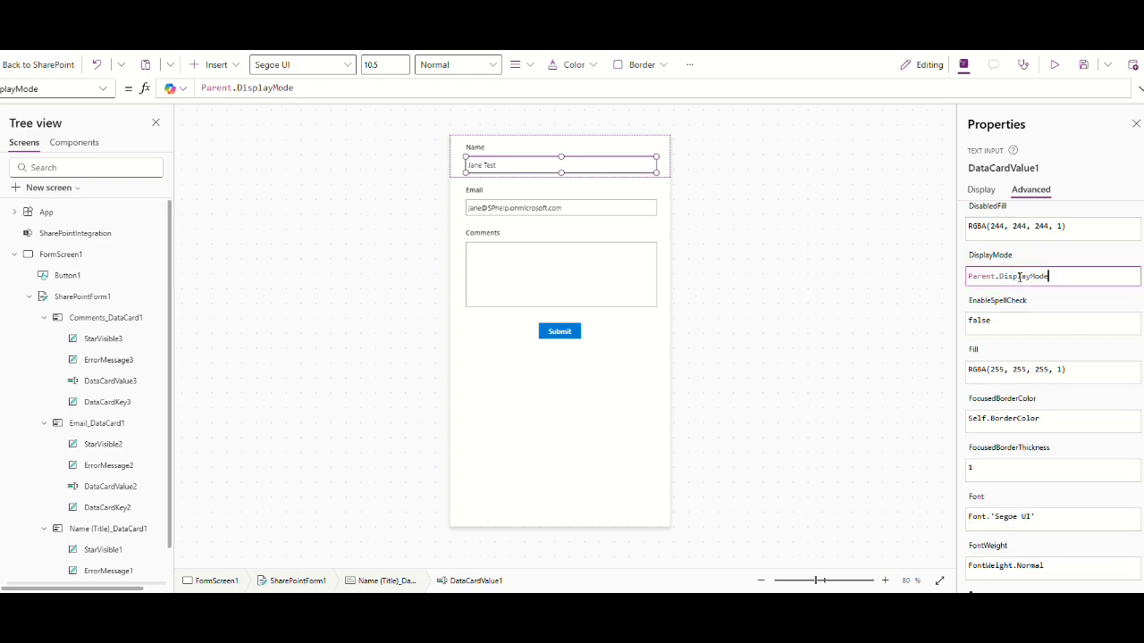
pyautogui.doubleClick(1023, 276)
pyautogui.tripleClick(1022, 276)
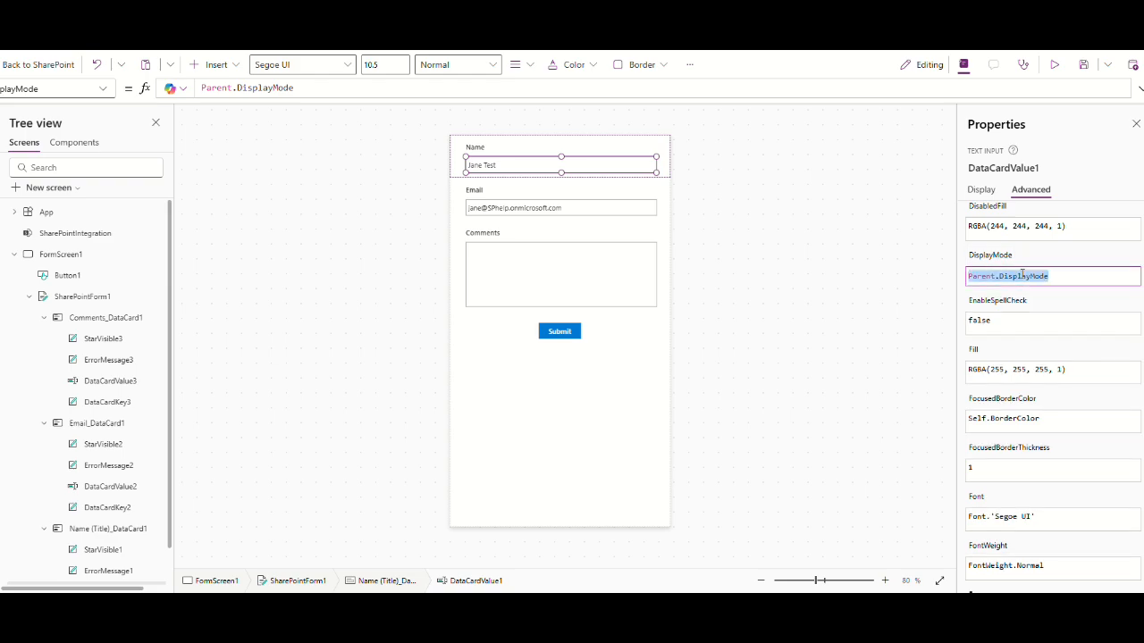
pyautogui.write('Display')
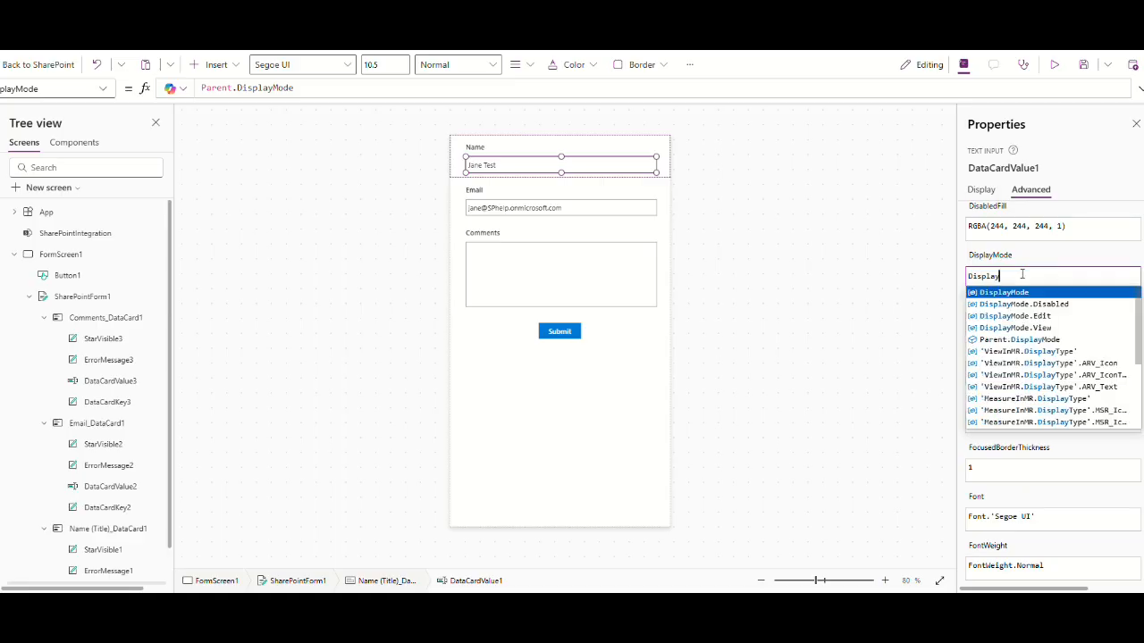
pyautogui.write('Mode.')
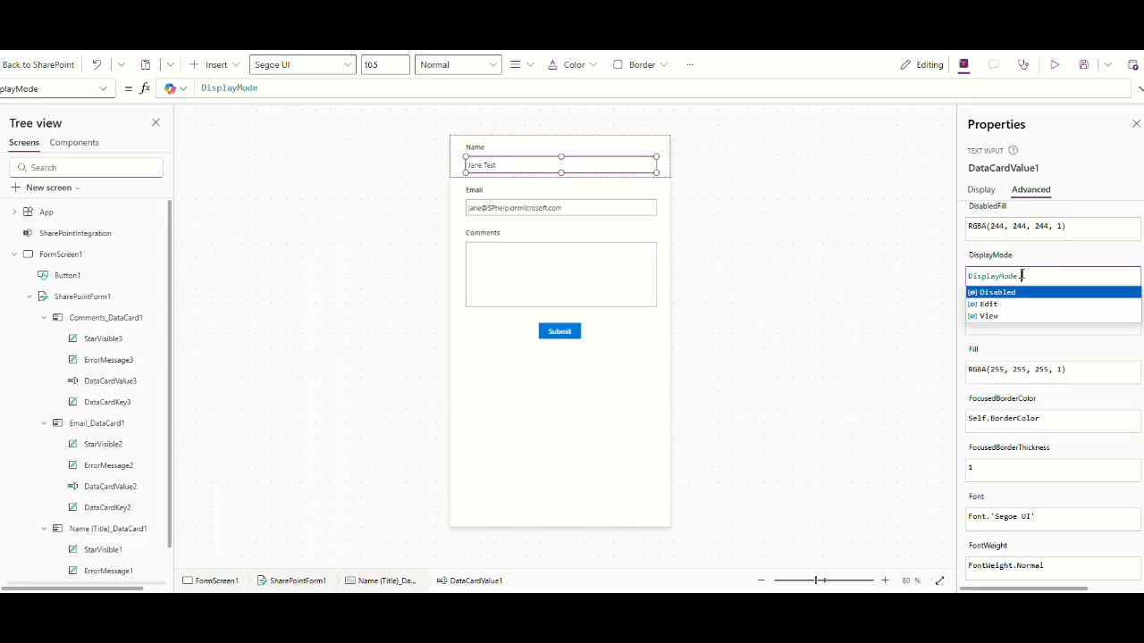
pyautogui.write('View')
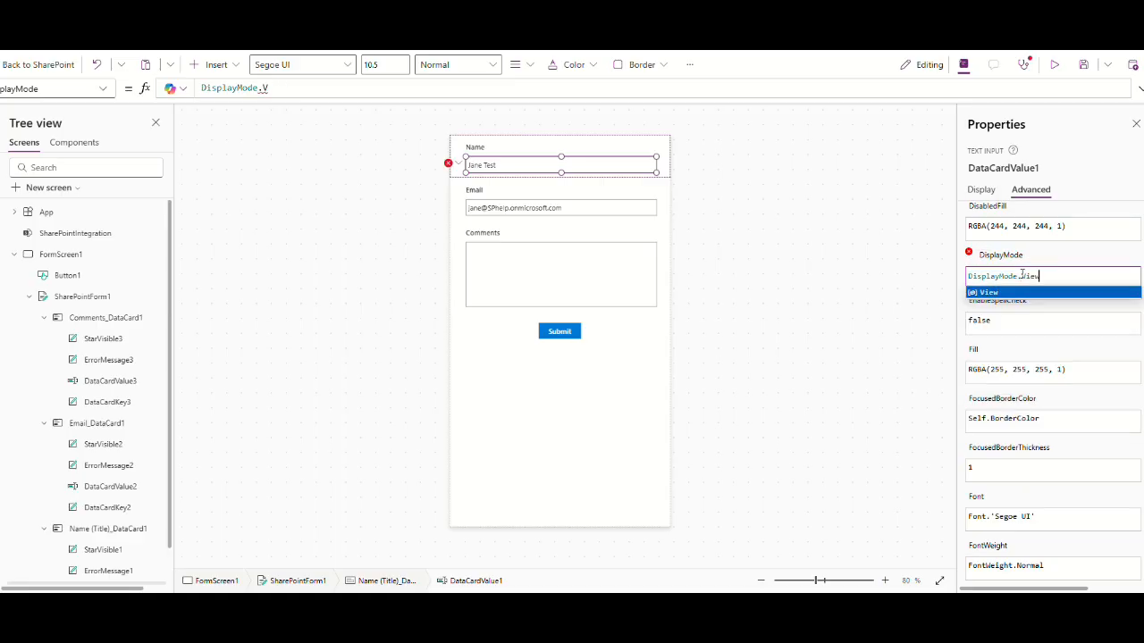
pyautogui.press('Return')
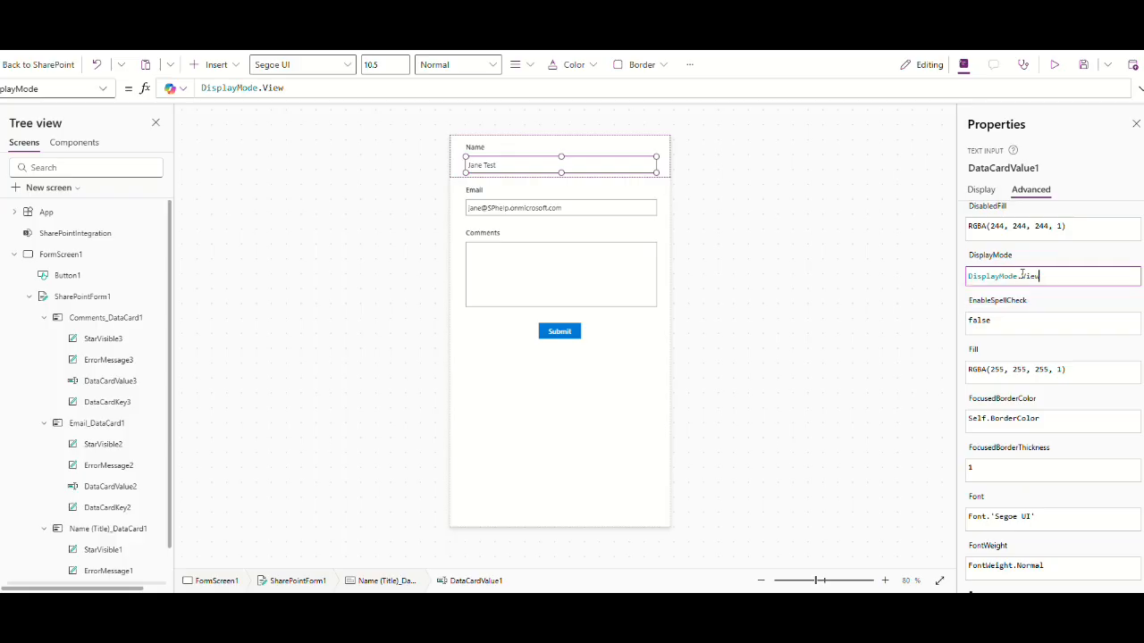
pyautogui.click(734, 305)
# Set the DisplayMode property of the Email text input to DisplayMode.View.
pyautogui.click(510, 218)
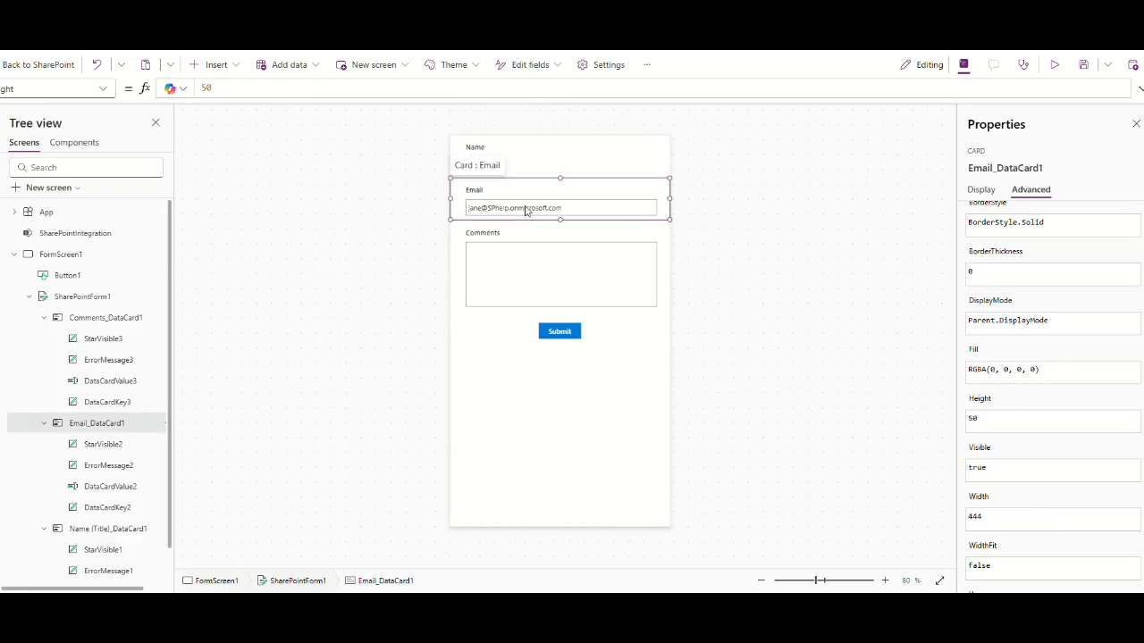
pyautogui.click(525, 208)
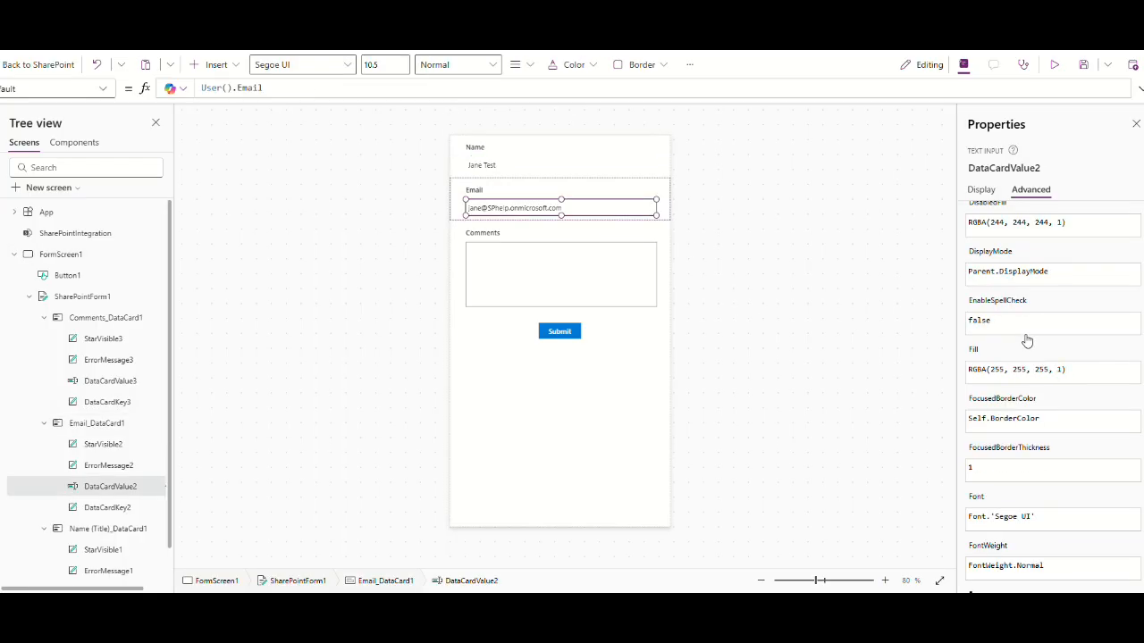
pyautogui.scroll(3, 1024, 338)
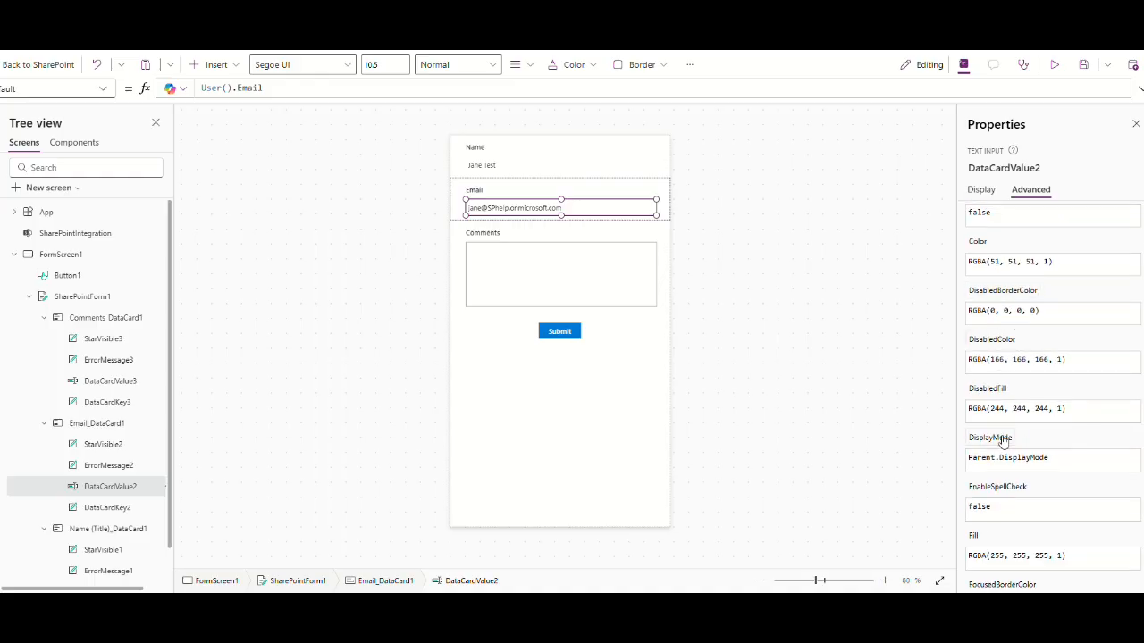
pyautogui.click(1022, 459)
pyautogui.hotkey('ctrl', 'a')
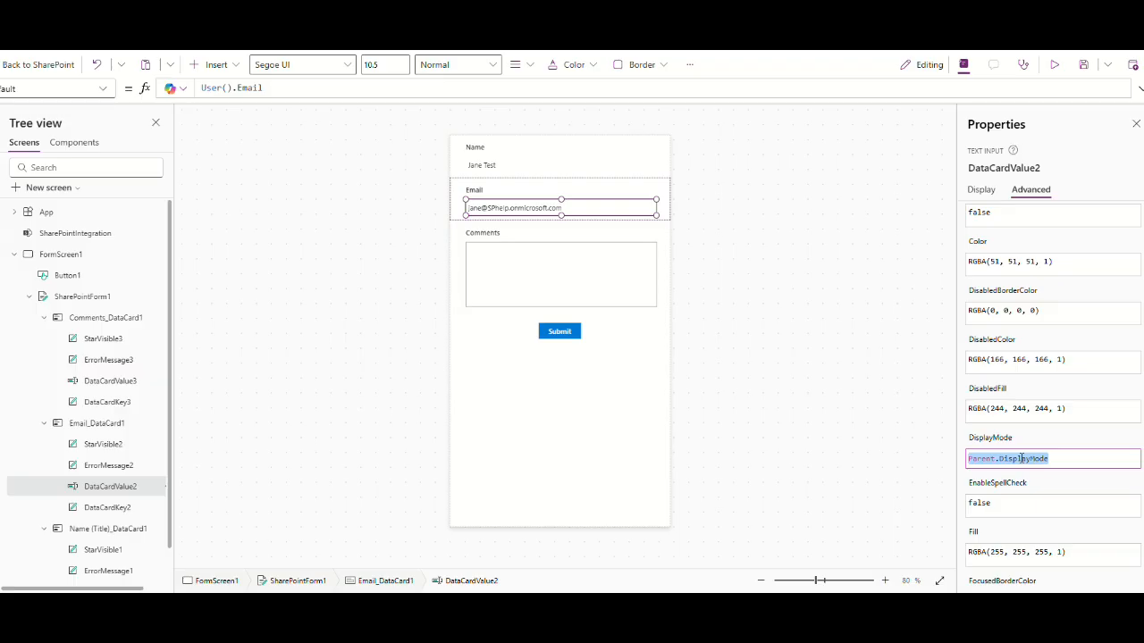
pyautogui.write('DisplayMode.')
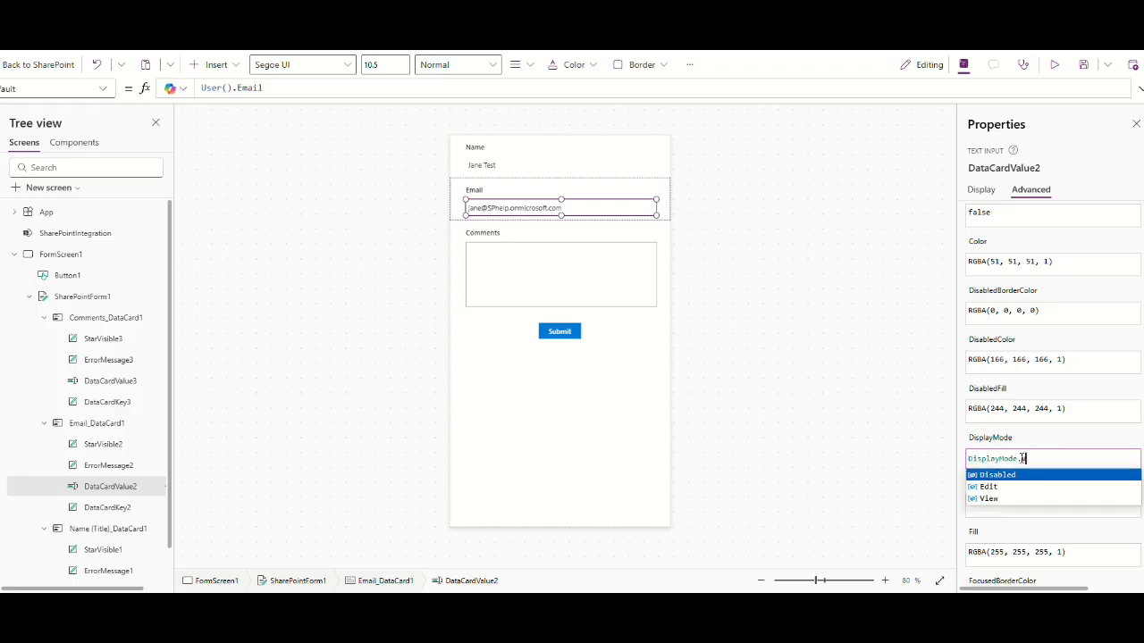
pyautogui.write('View')
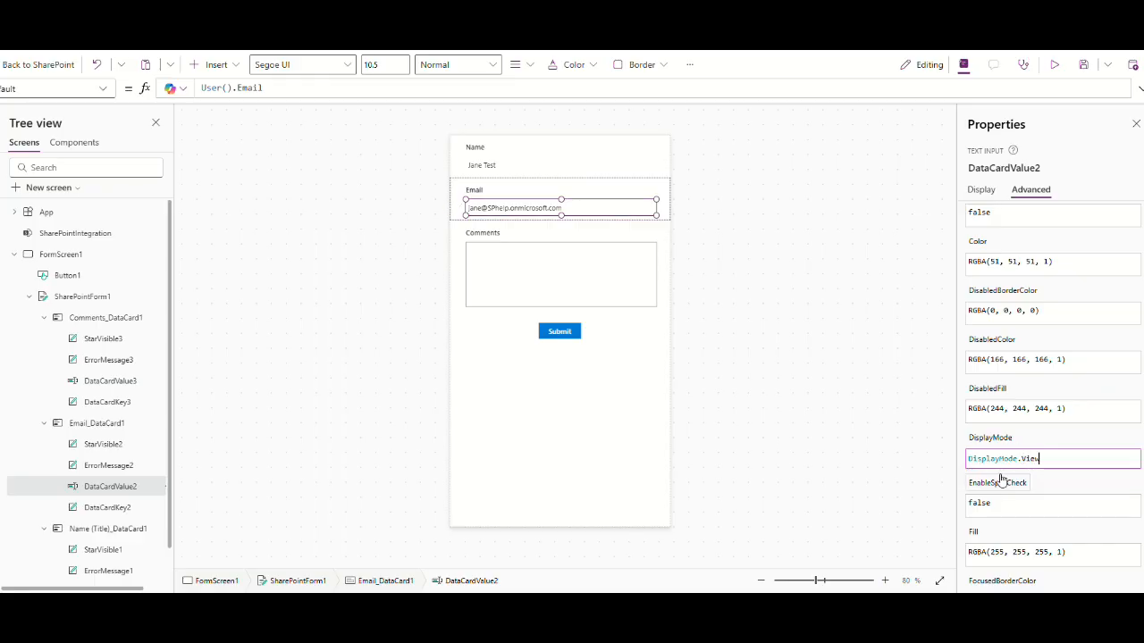
pyautogui.click(730, 358)
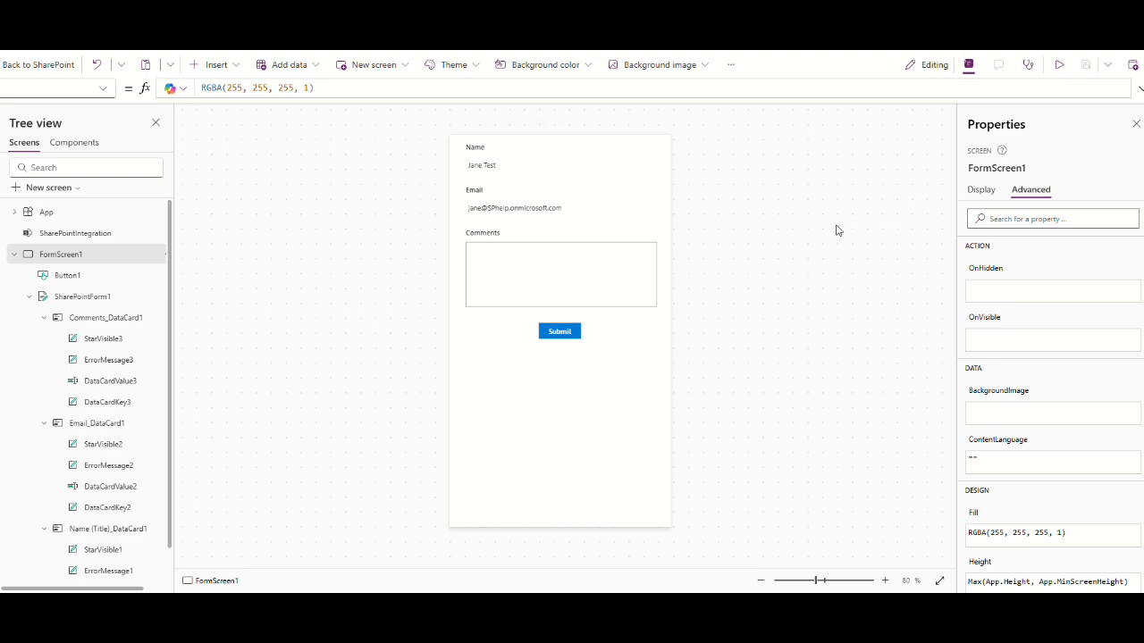
# Publish the updated form to SharePoint.
pyautogui.click(1132, 64)
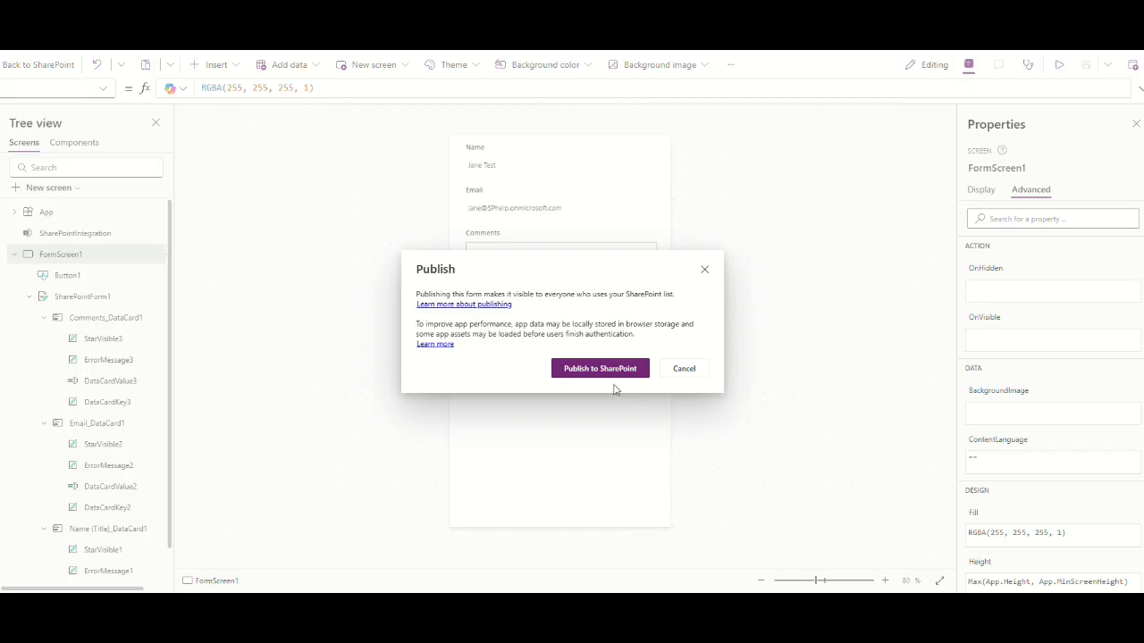
pyautogui.click(596, 370)
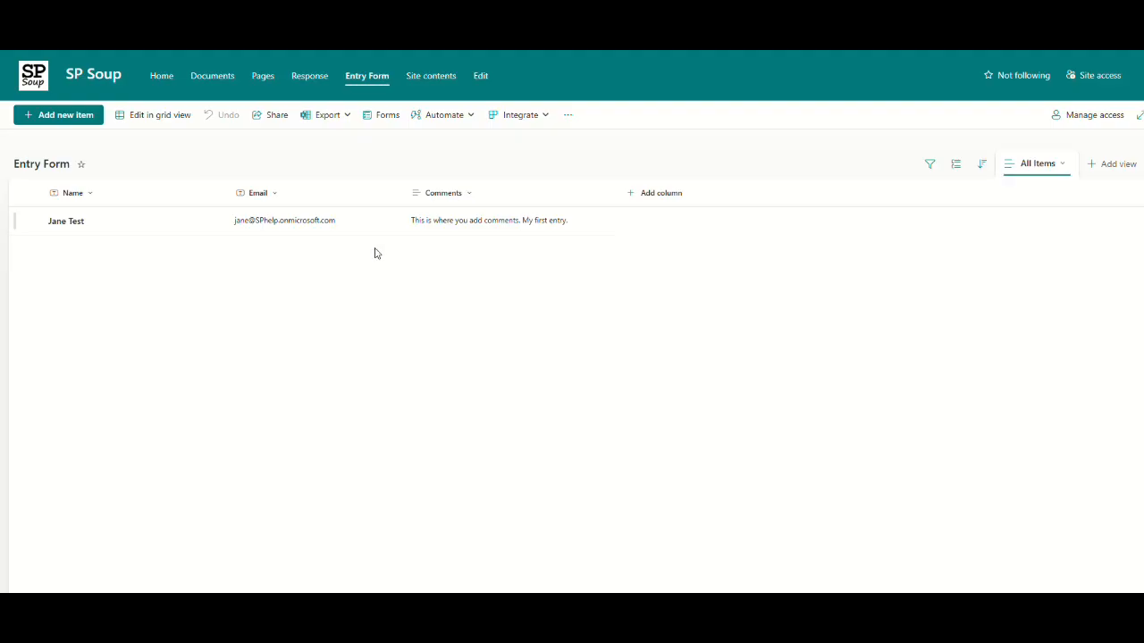
# Try to enter dxdc in the Name field of a new list item and discard the item.
pyautogui.click(69, 116)
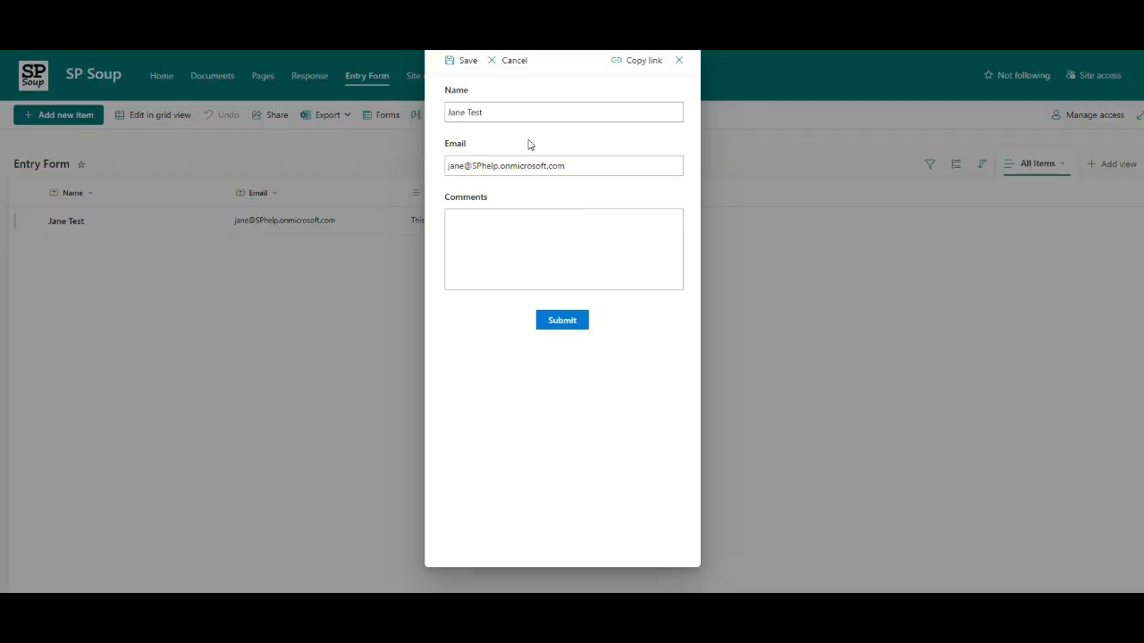
pyautogui.click(465, 113)
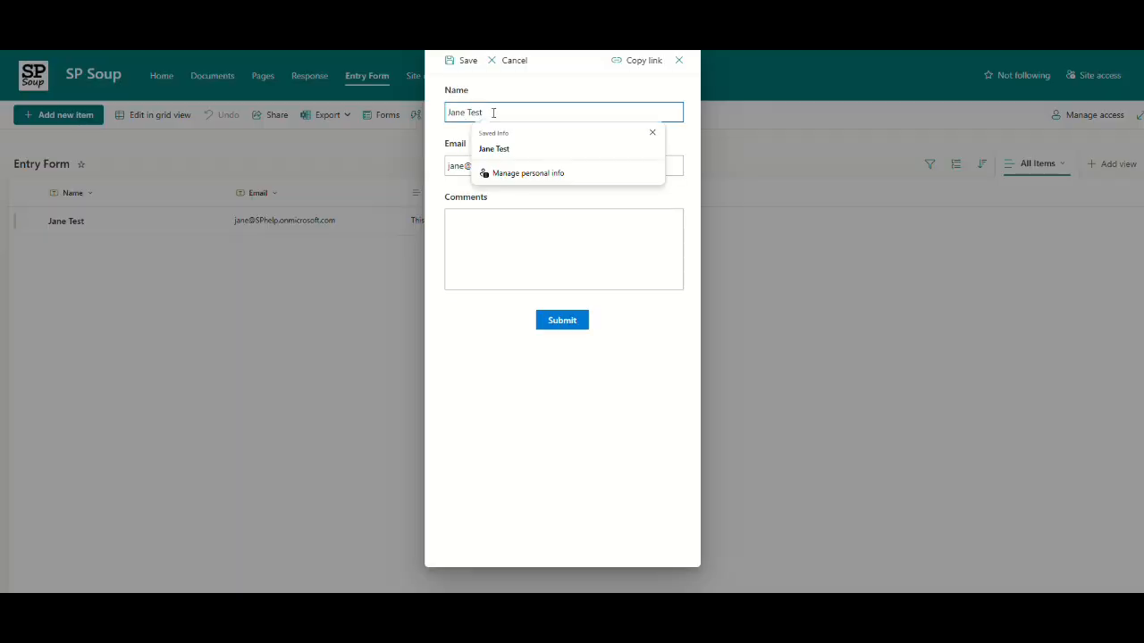
pyautogui.write('dxdc')
pyautogui.click(679, 60)
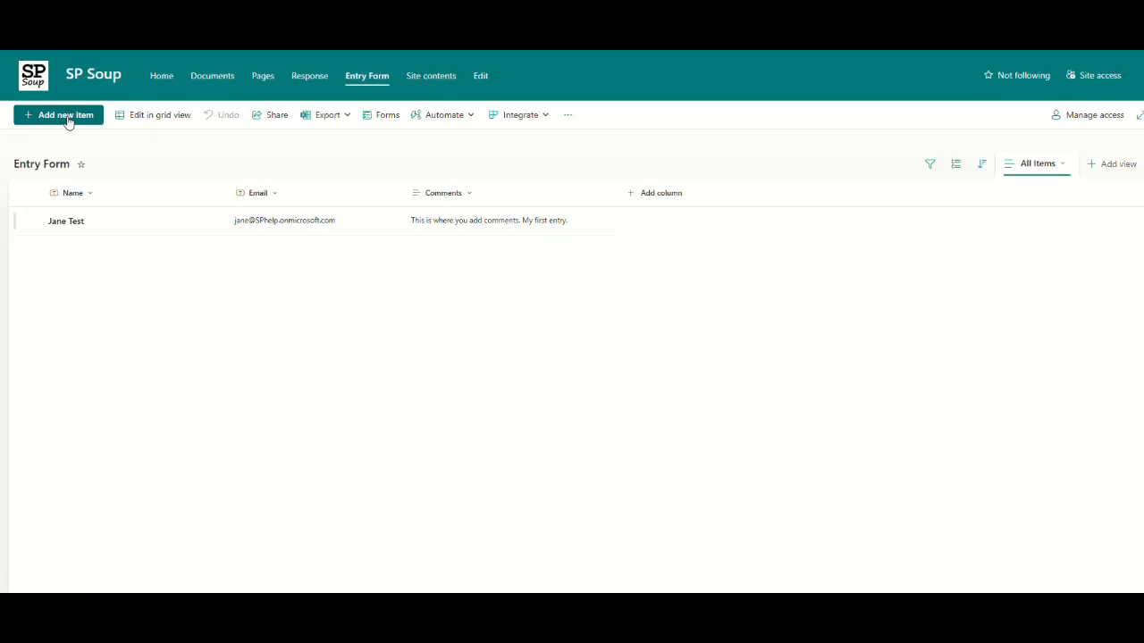
# Test whether Name and Email can be edited in a new list item and submit it with the comment "This one was not editable via the form.".
pyautogui.click(68, 116)
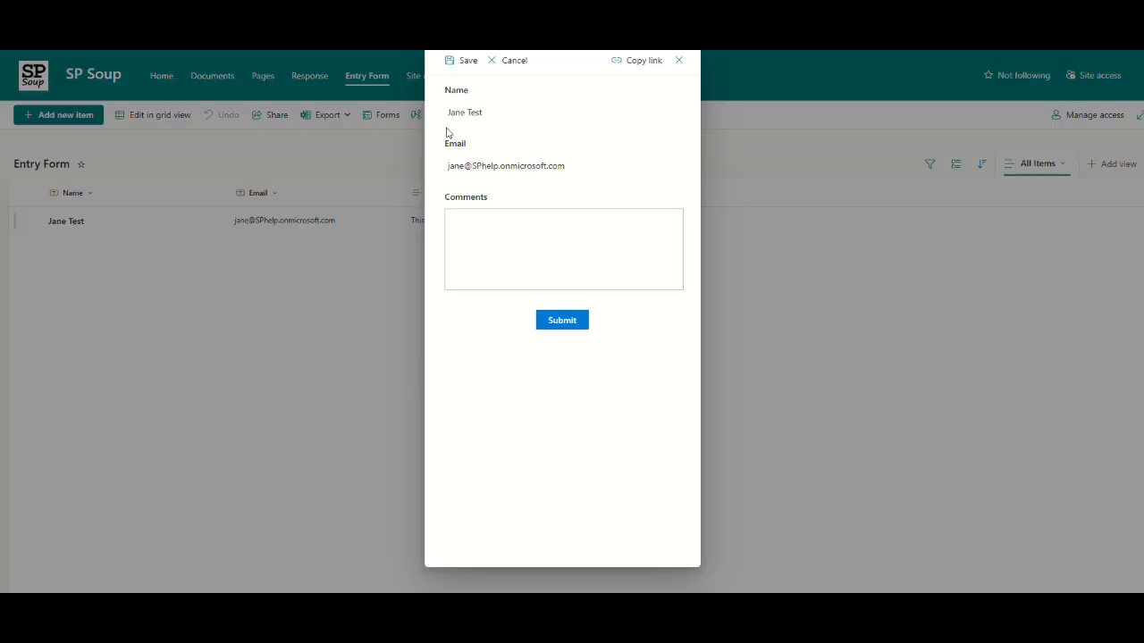
pyautogui.moveTo(451, 114); pyautogui.dragTo(490, 118)
pyautogui.click(490, 117)
pyautogui.moveTo(483, 172); pyautogui.dragTo(522, 197)
pyautogui.click(515, 240)
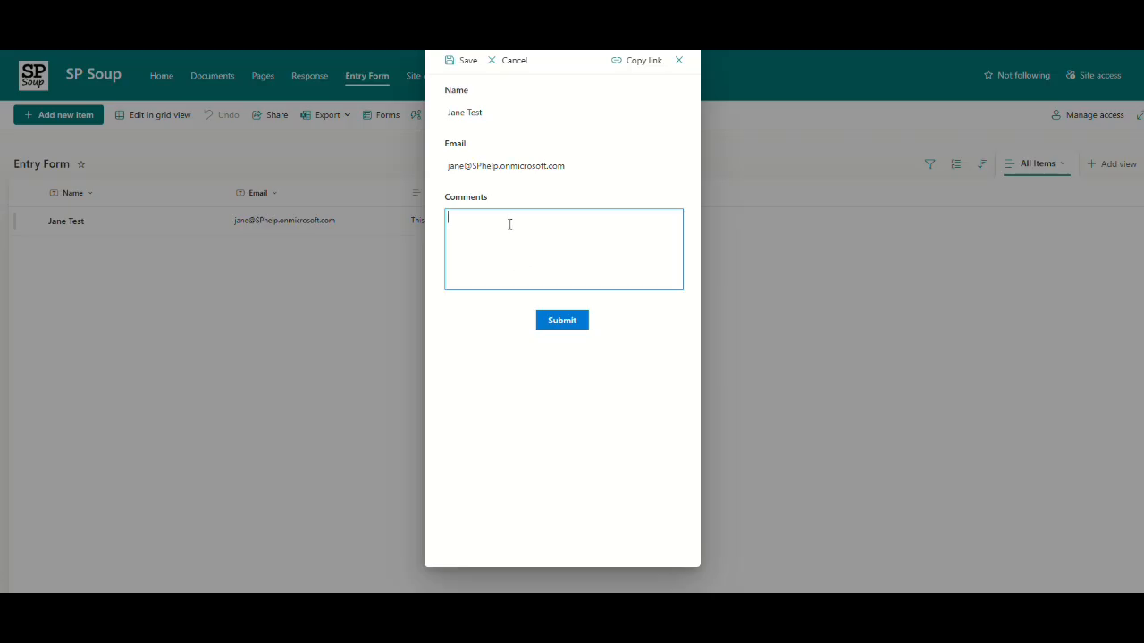
pyautogui.write('This one was not editable via the form.')
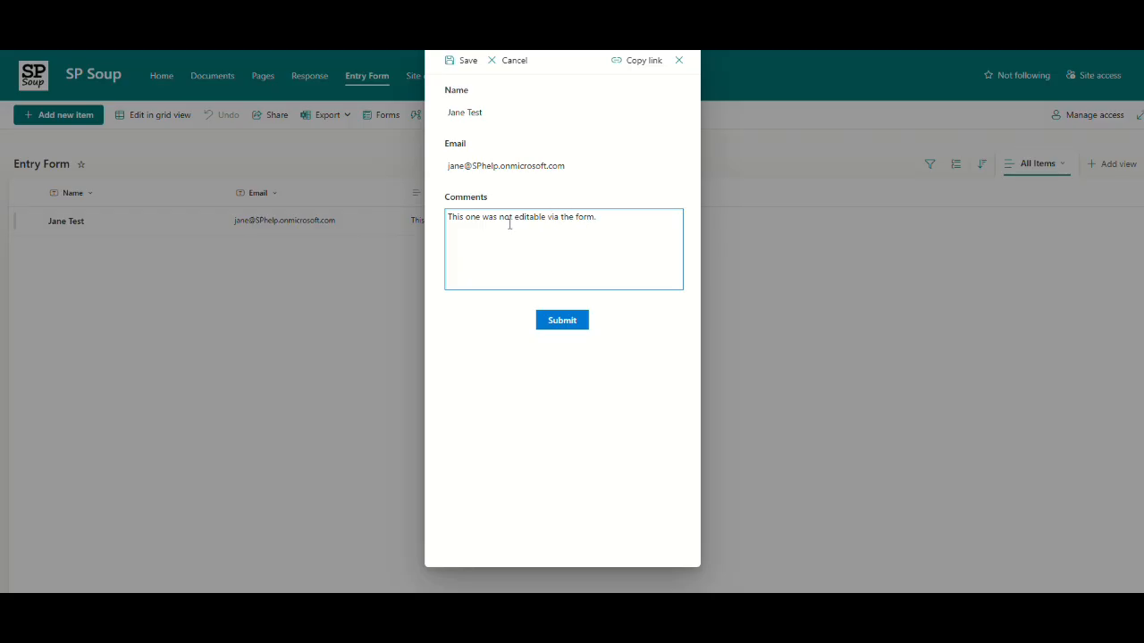
pyautogui.click(584, 327)
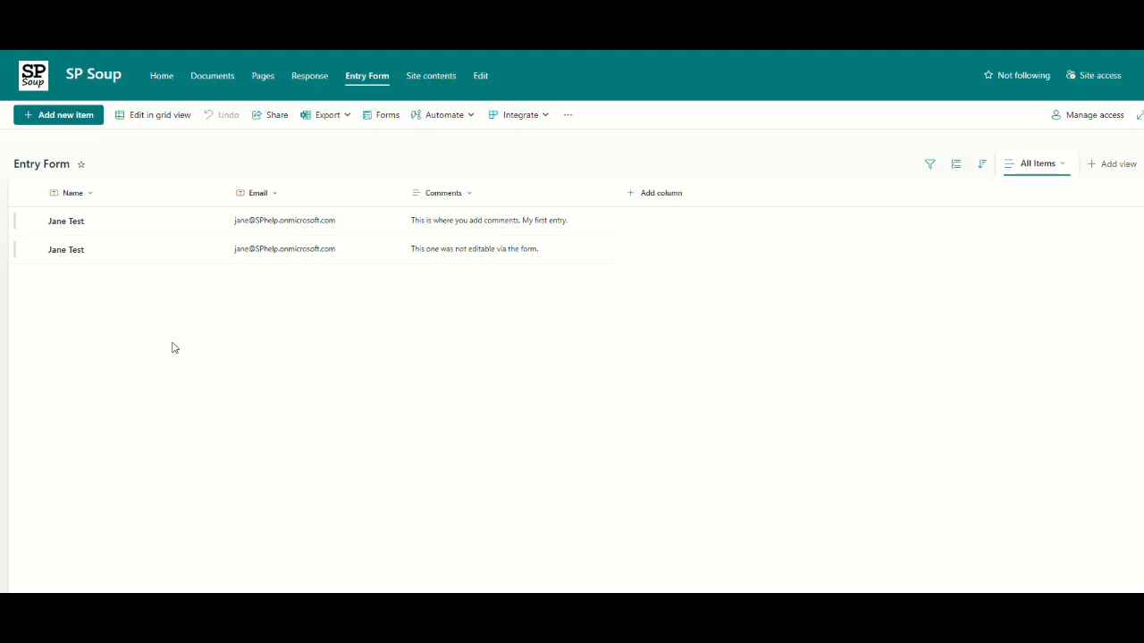
# Edit the second entry, trying its Name field, and submit it with "Tried editing via list item - no luck." added to the comments.
pyautogui.click(78, 250)
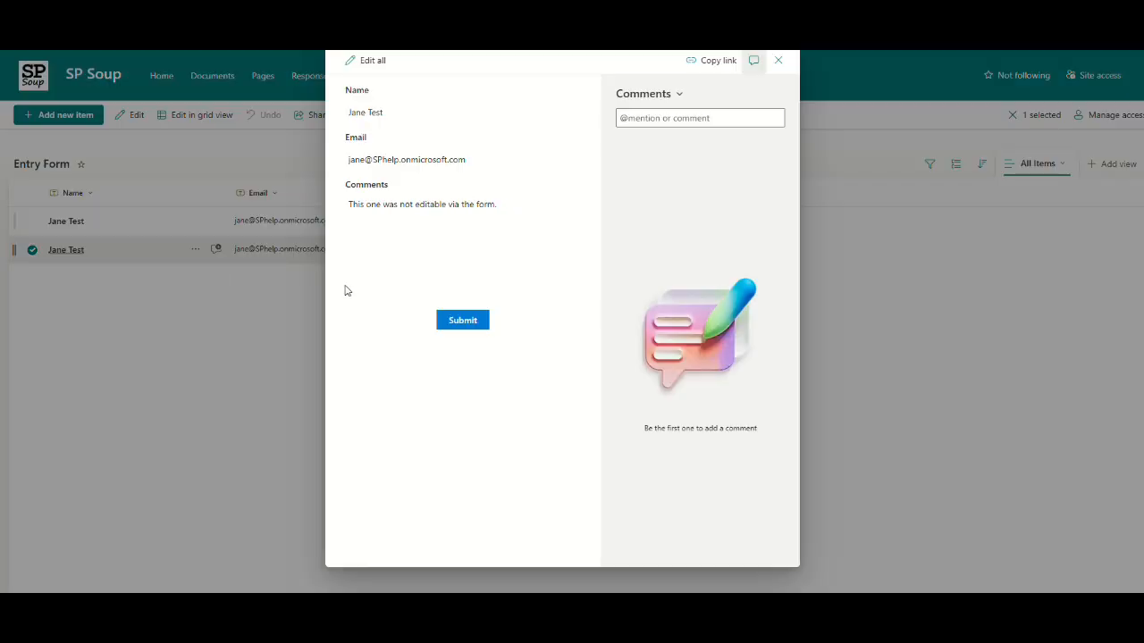
pyautogui.click(371, 60)
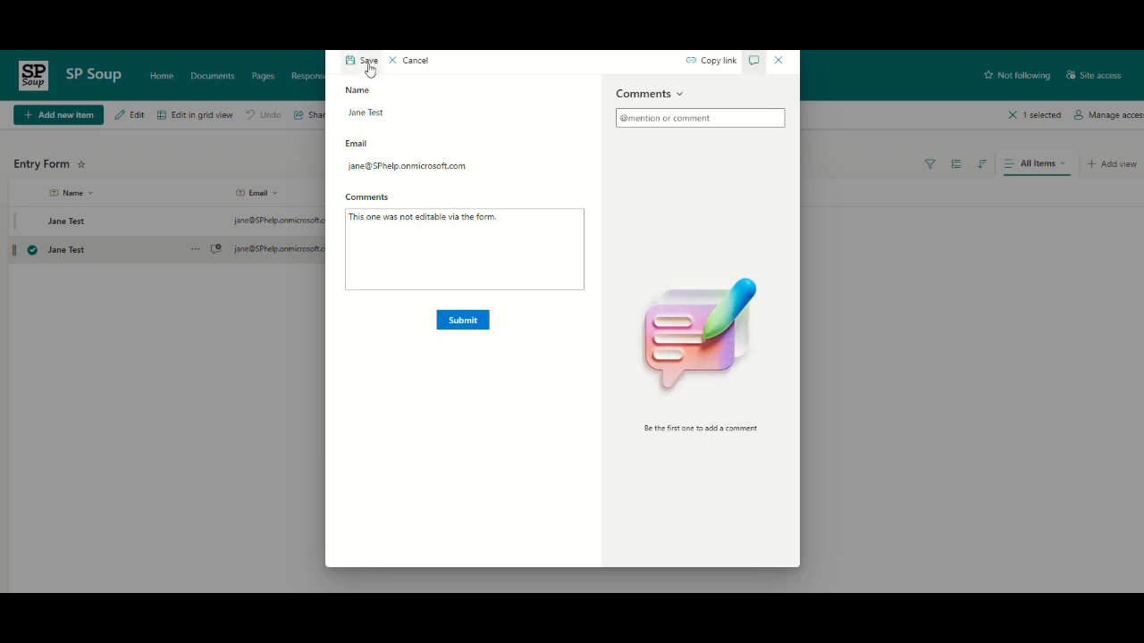
pyautogui.moveTo(354, 113); pyautogui.dragTo(403, 117)
pyautogui.click(370, 107)
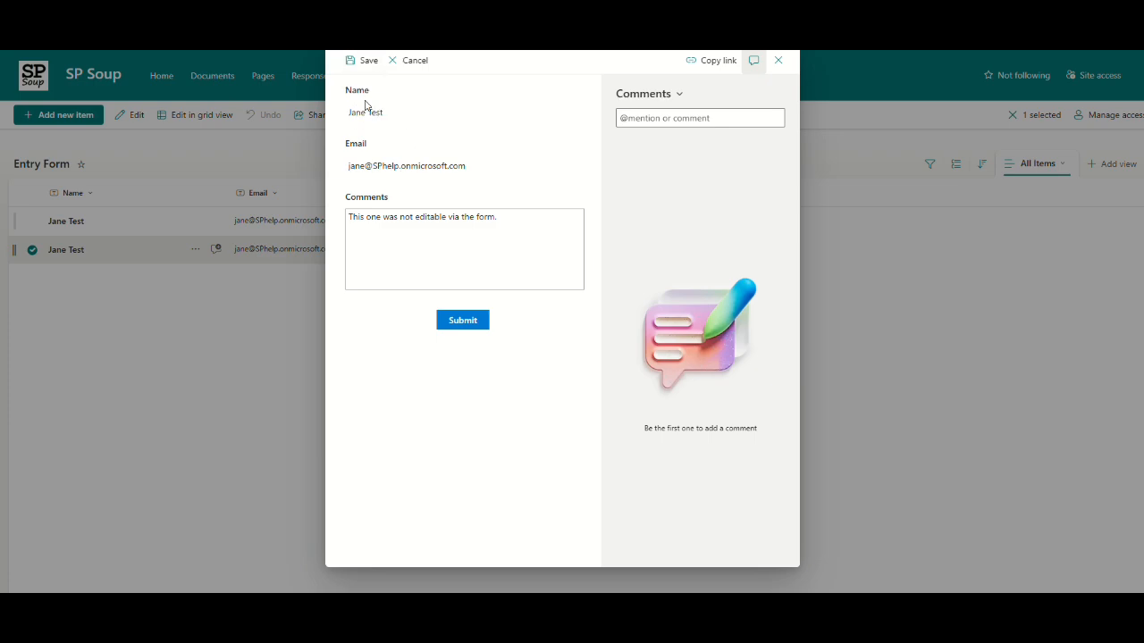
pyautogui.click(439, 217)
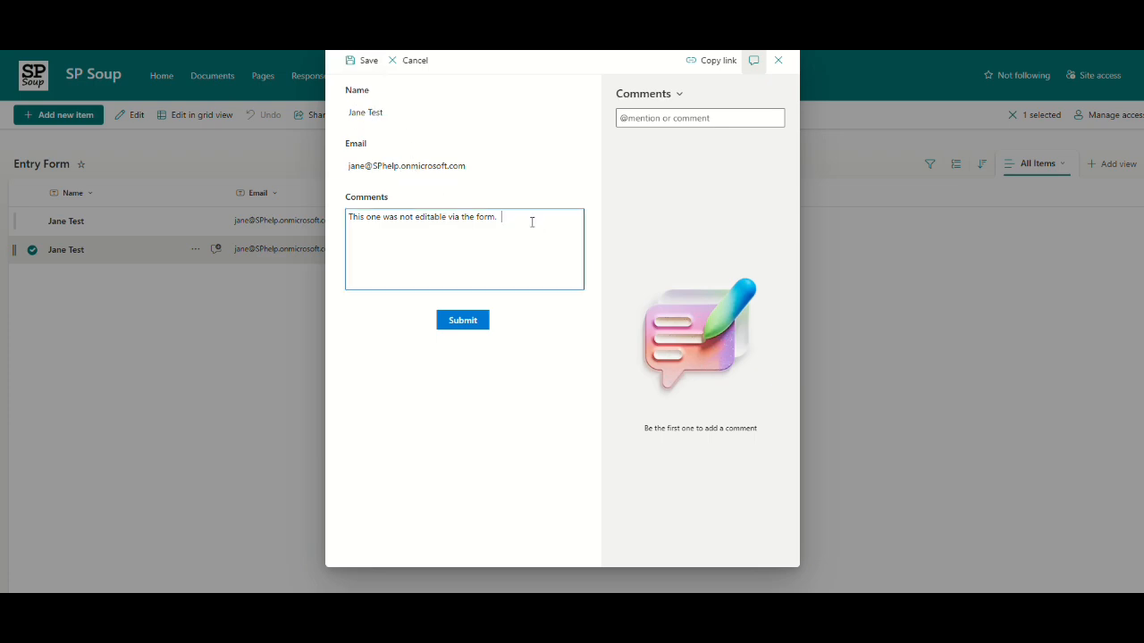
pyautogui.write('Tried editing via list item - no luck.')
pyautogui.click(469, 325)
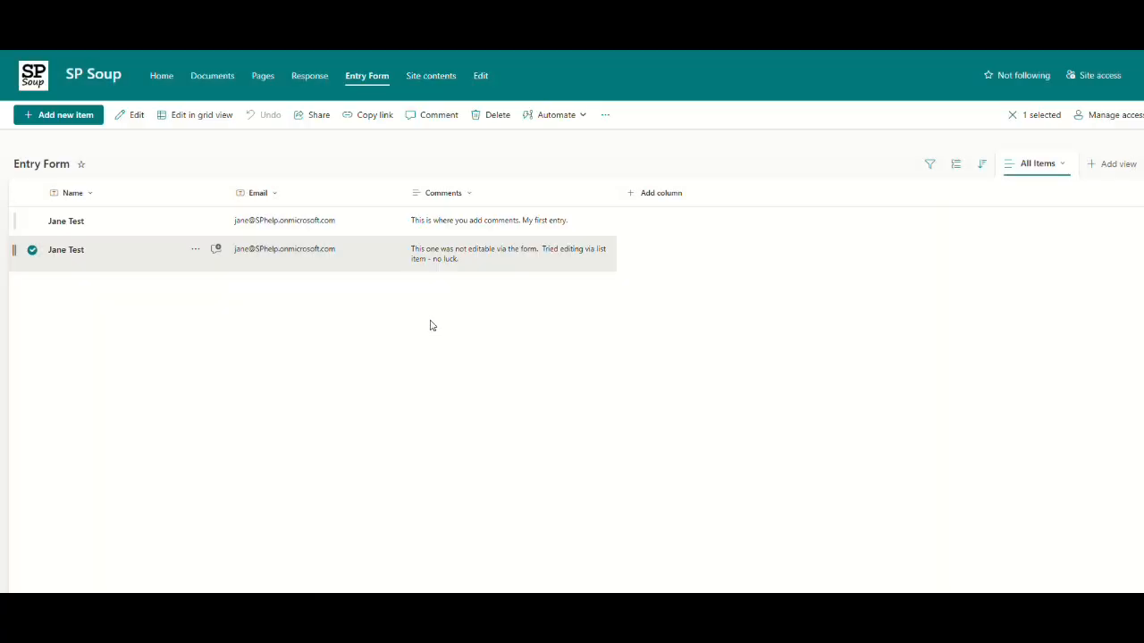
pyautogui.click(33, 251)
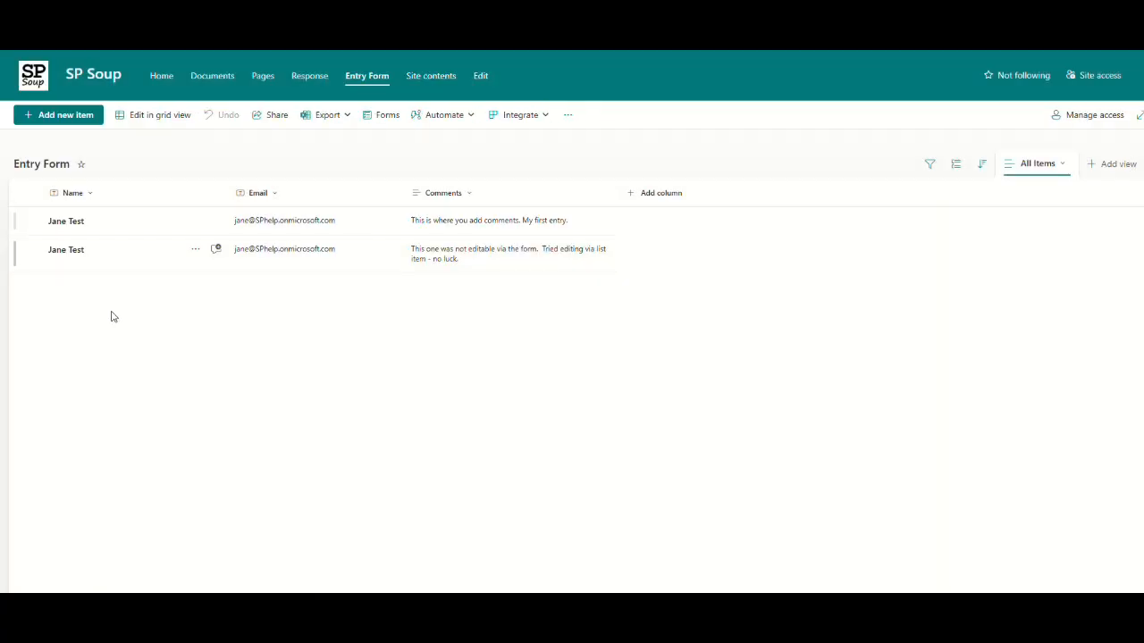
# Switch the Entry Form list to grid editing and append "Grid View" to the second entry's Name.
pyautogui.click(170, 116)
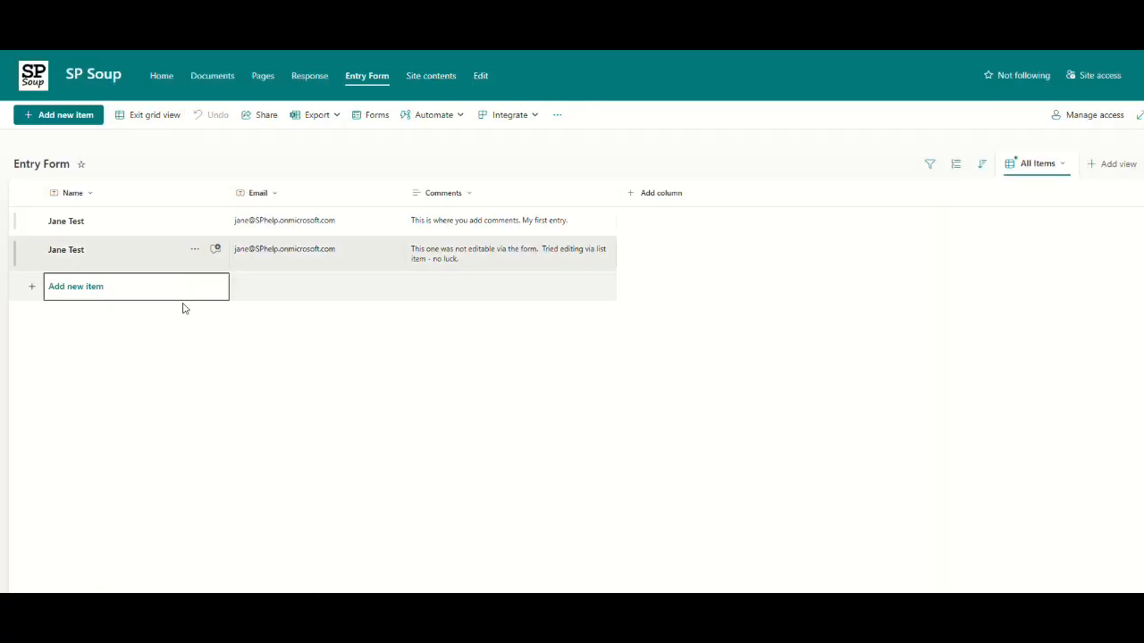
pyautogui.click(101, 250)
pyautogui.click(107, 255)
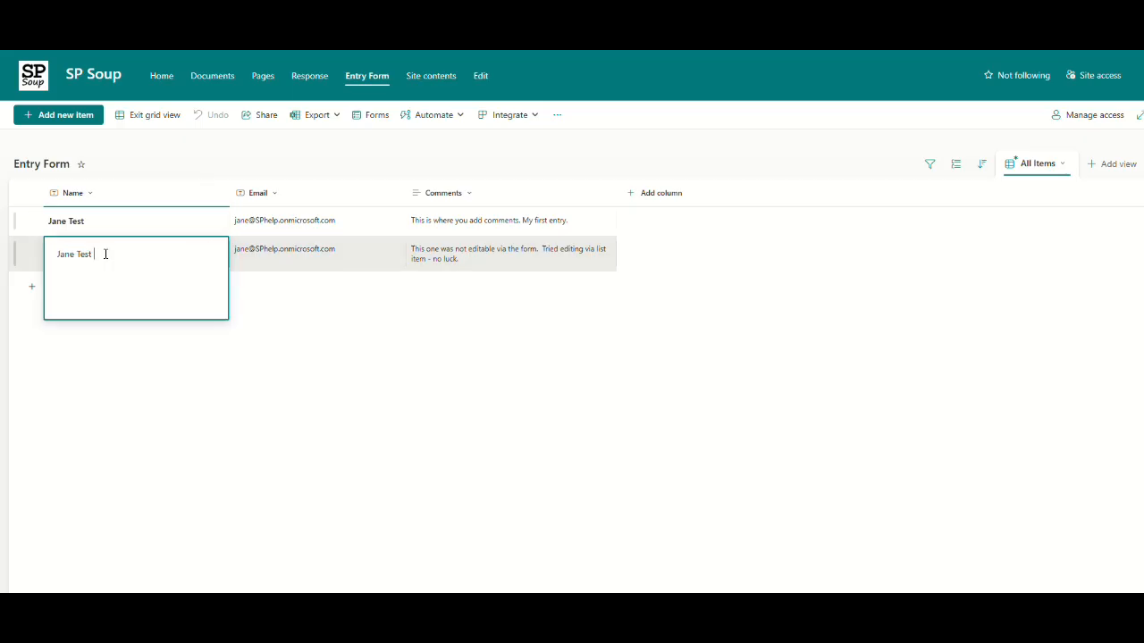
pyautogui.write('Grid View')
pyautogui.press('Return')
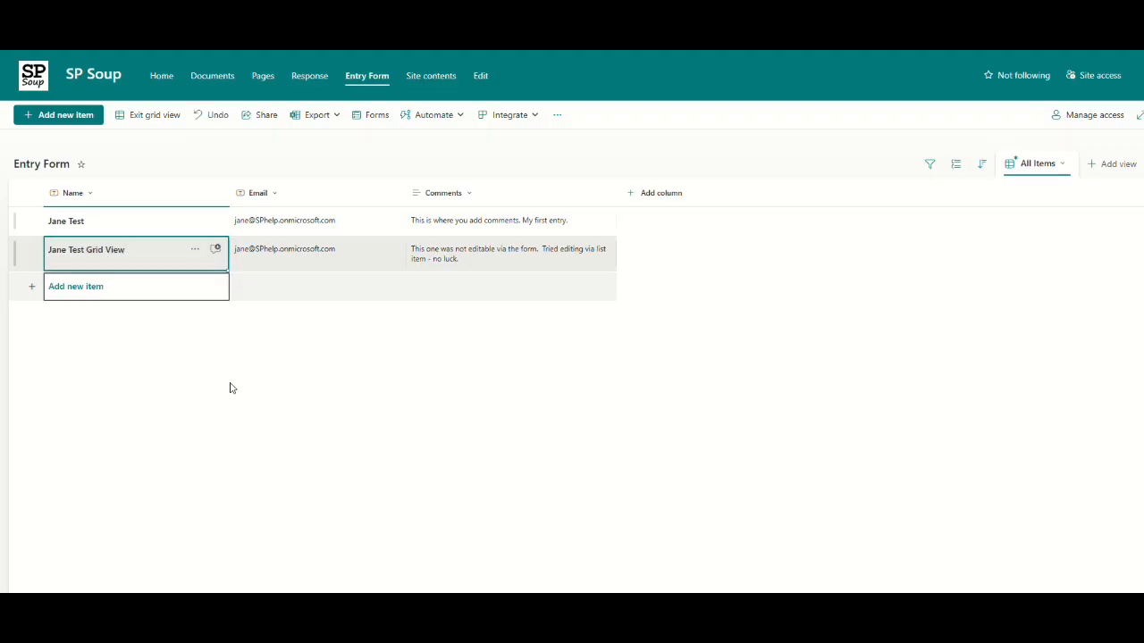
# Append "mmmm" to the second entry's Email and leave grid editing.
pyautogui.click(338, 283)
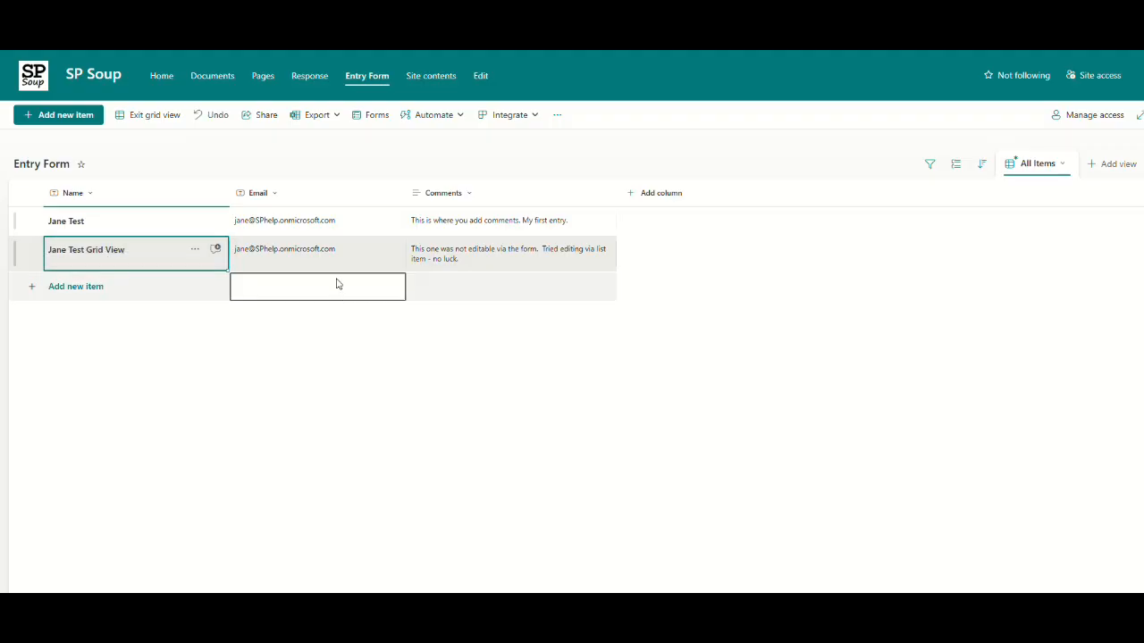
pyautogui.click(309, 257)
pyautogui.click(357, 253)
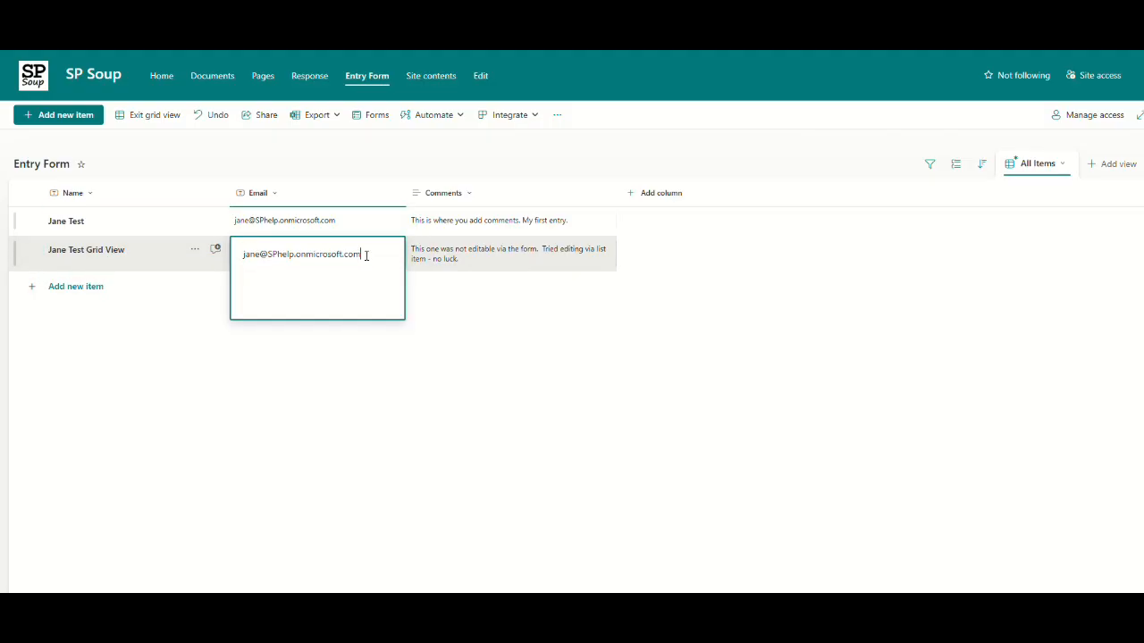
pyautogui.write('mmmm')
pyautogui.click(517, 368)
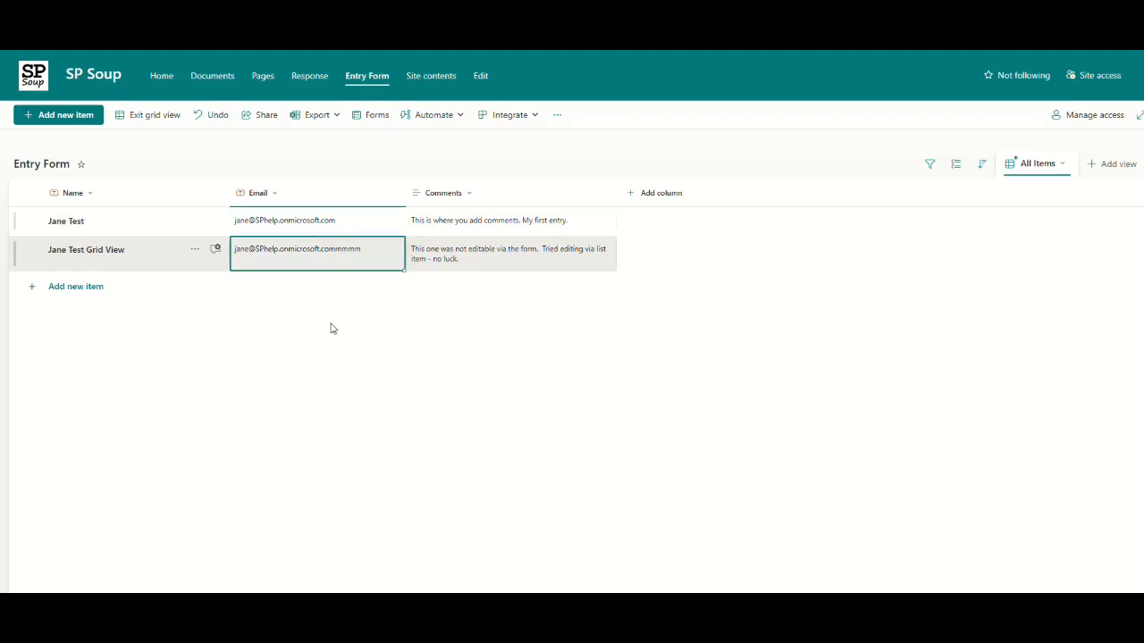
pyautogui.click(79, 261)
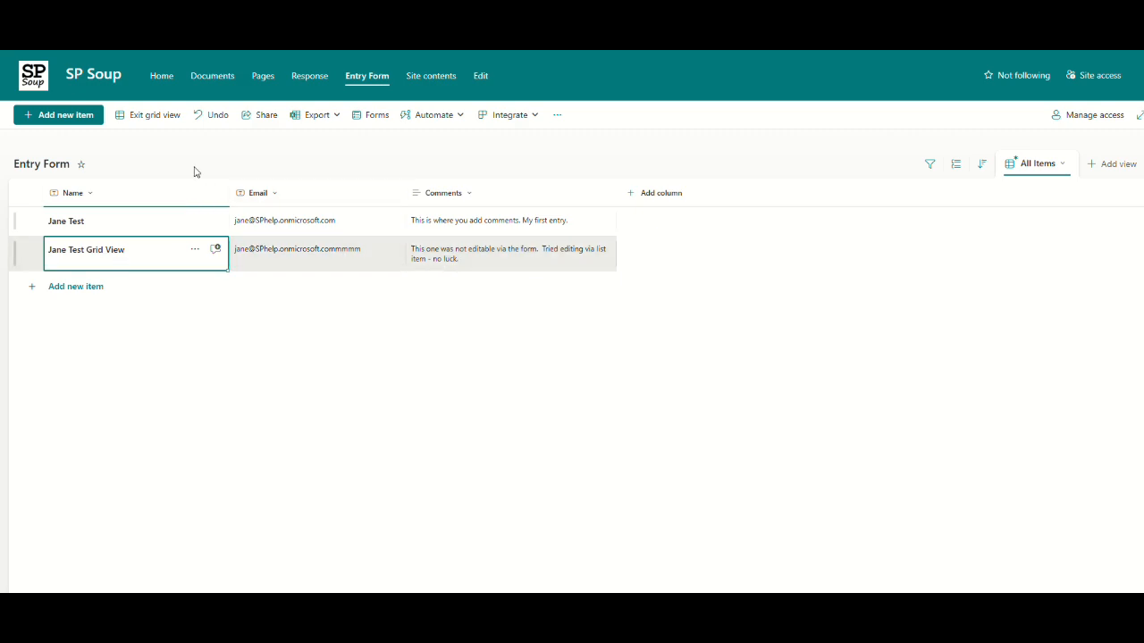
pyautogui.click(152, 114)
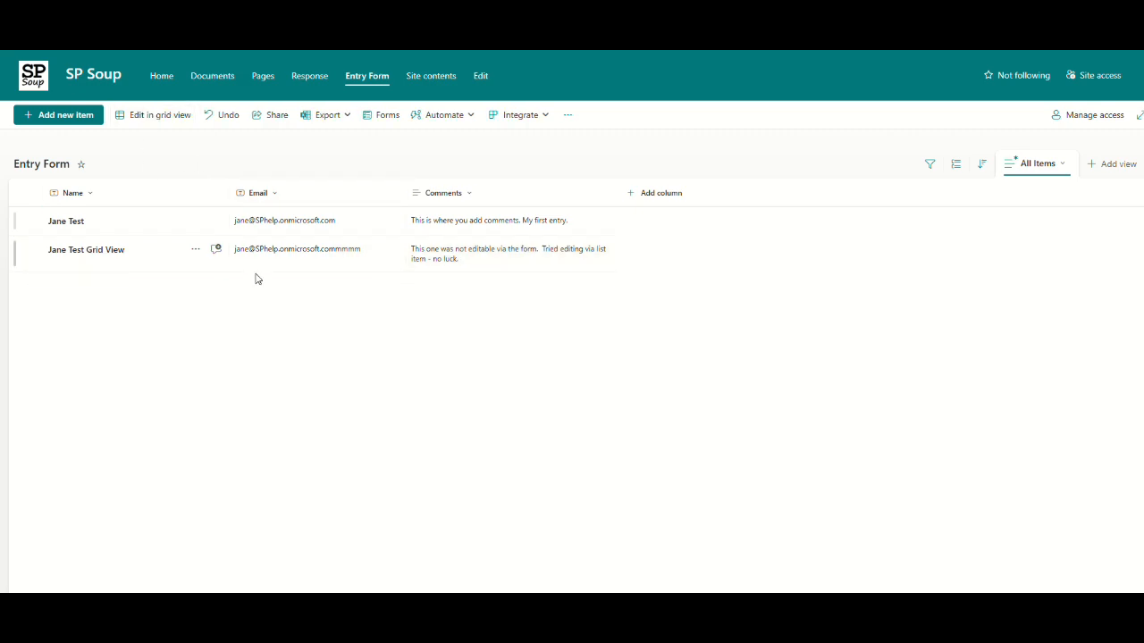
# Open the advanced settings of the Entry Form list.
pyautogui.click(1077, 51)
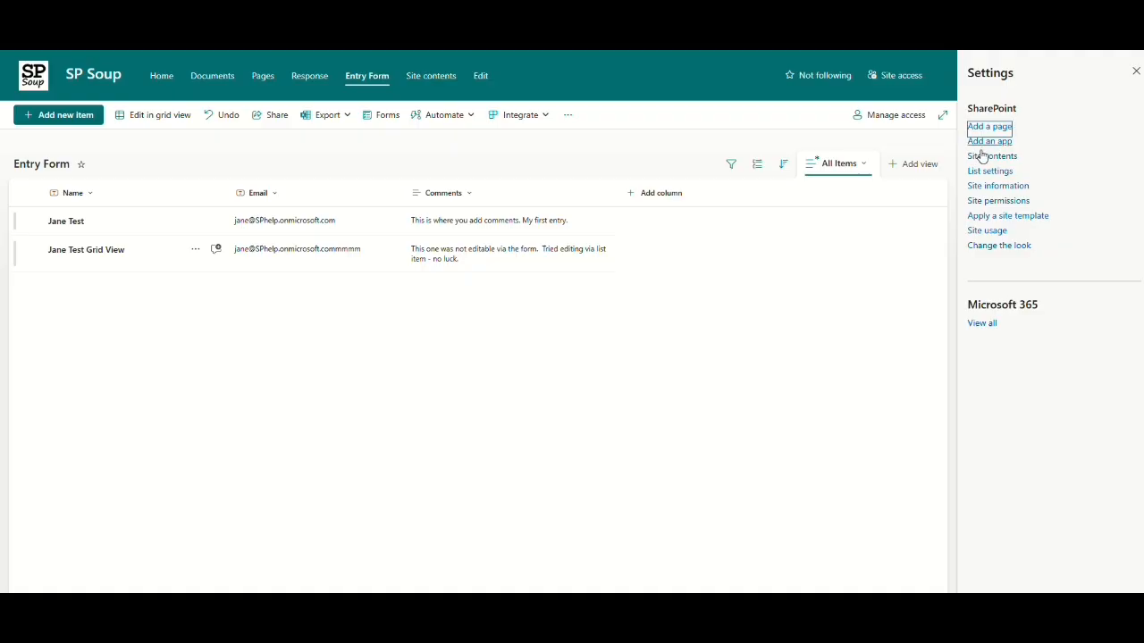
pyautogui.click(988, 172)
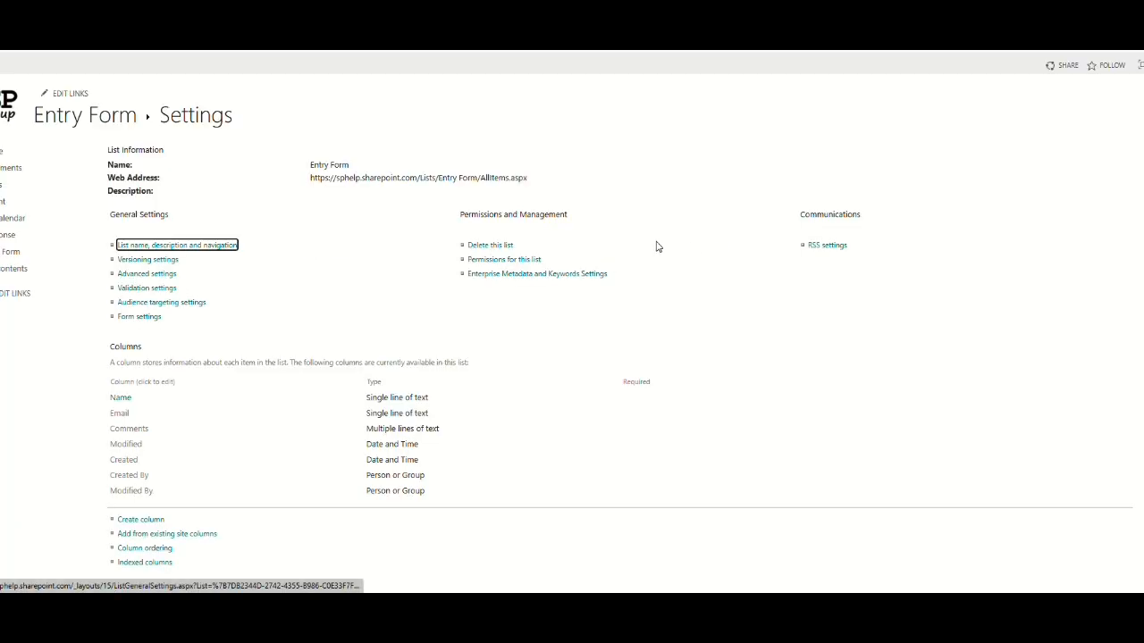
pyautogui.click(158, 274)
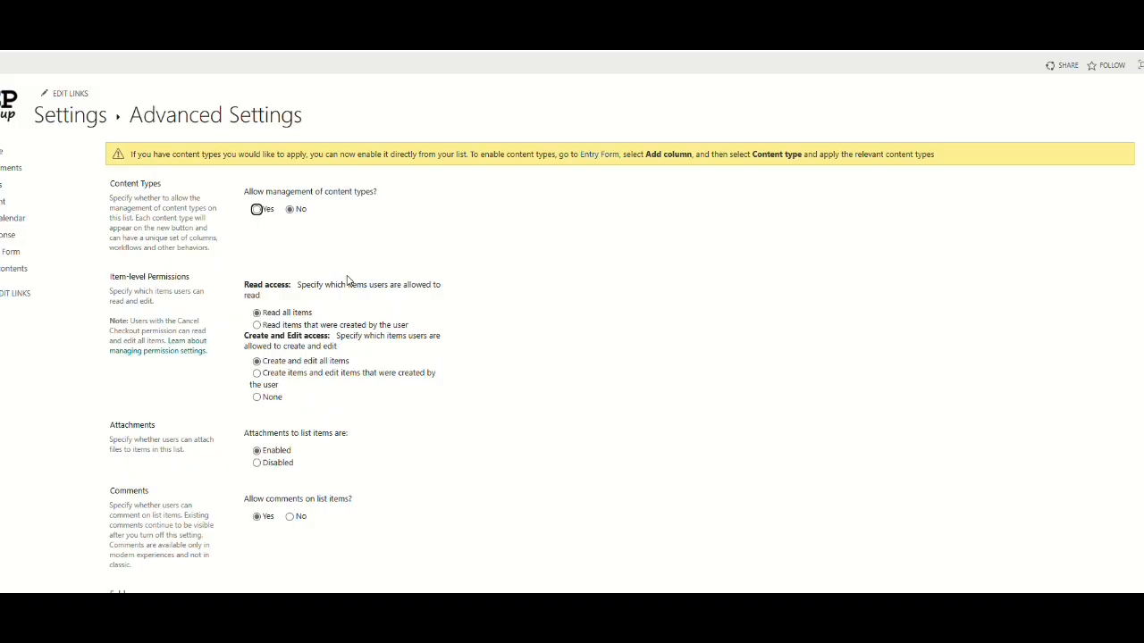
# Set Quick Edit and Details Pane editing of list items to No, save the settings, and return to the Entry Form list.
pyautogui.scroll(-3, 348, 281)
pyautogui.scroll(-1, 348, 280)
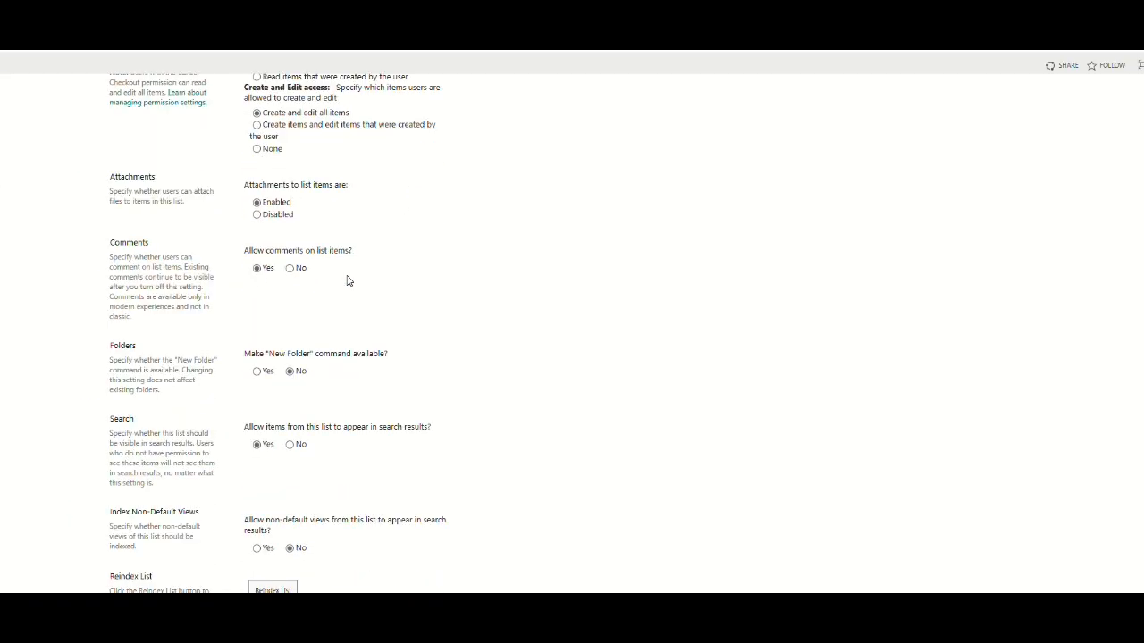
pyautogui.scroll(-1, 349, 281)
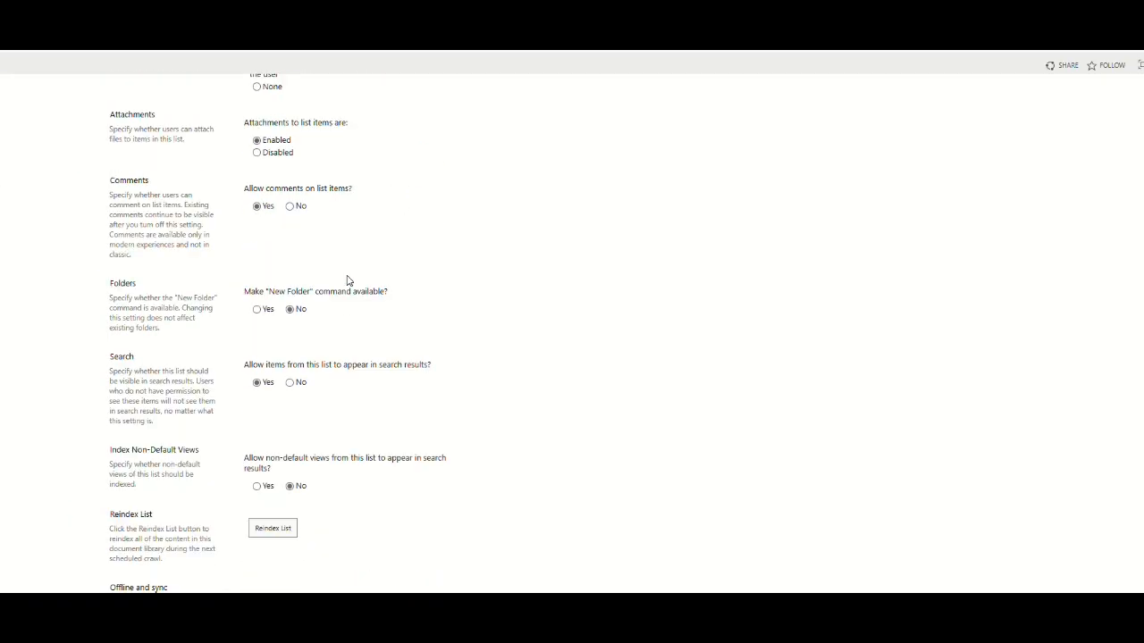
pyautogui.scroll(-2, 348, 281)
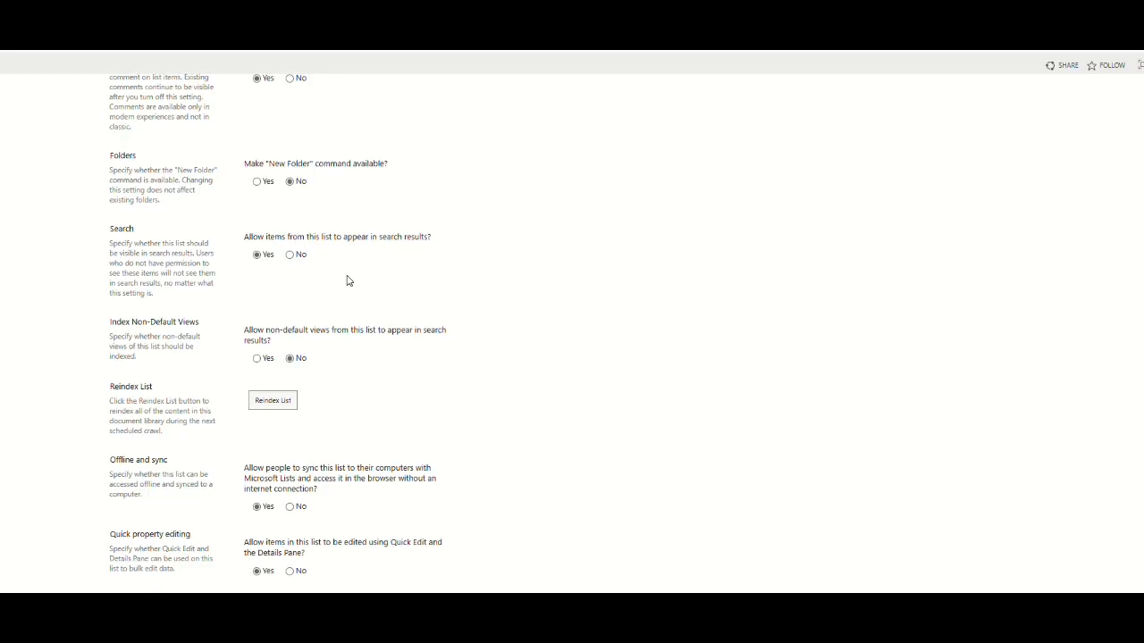
pyautogui.scroll(-2, 348, 280)
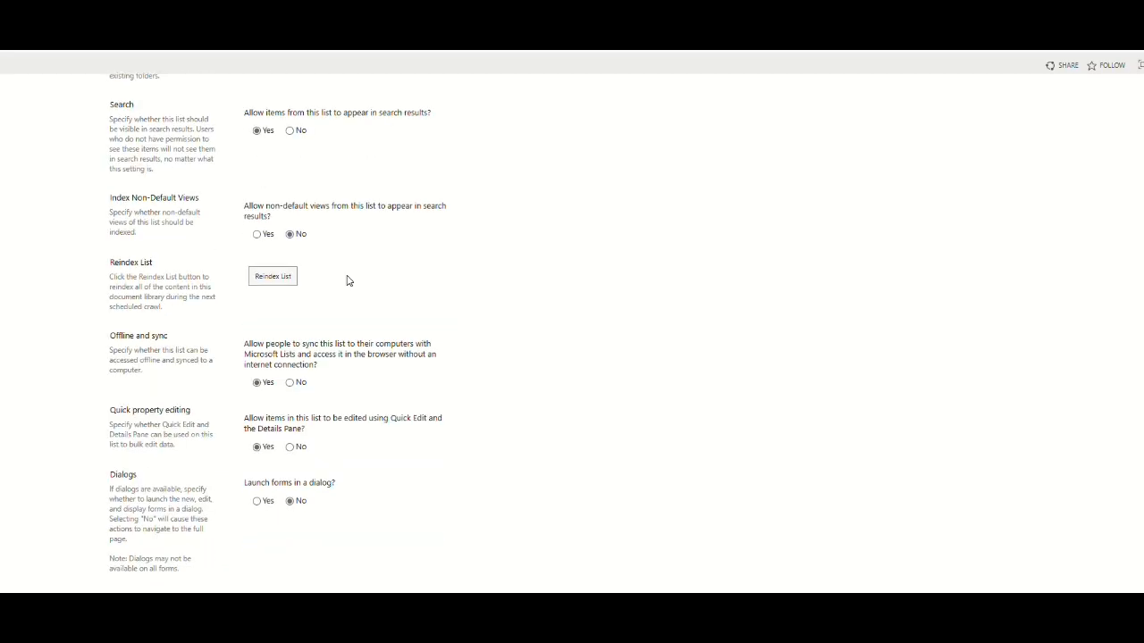
pyautogui.scroll(-2, 348, 280)
pyautogui.moveTo(319, 298); pyautogui.dragTo(348, 317)
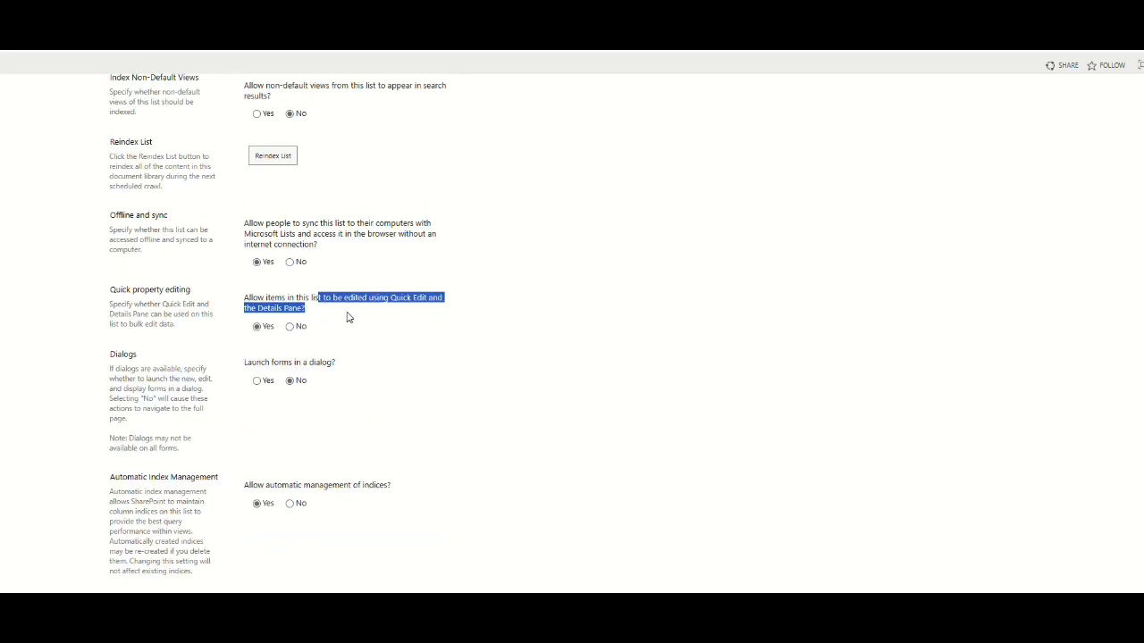
pyautogui.click(326, 313)
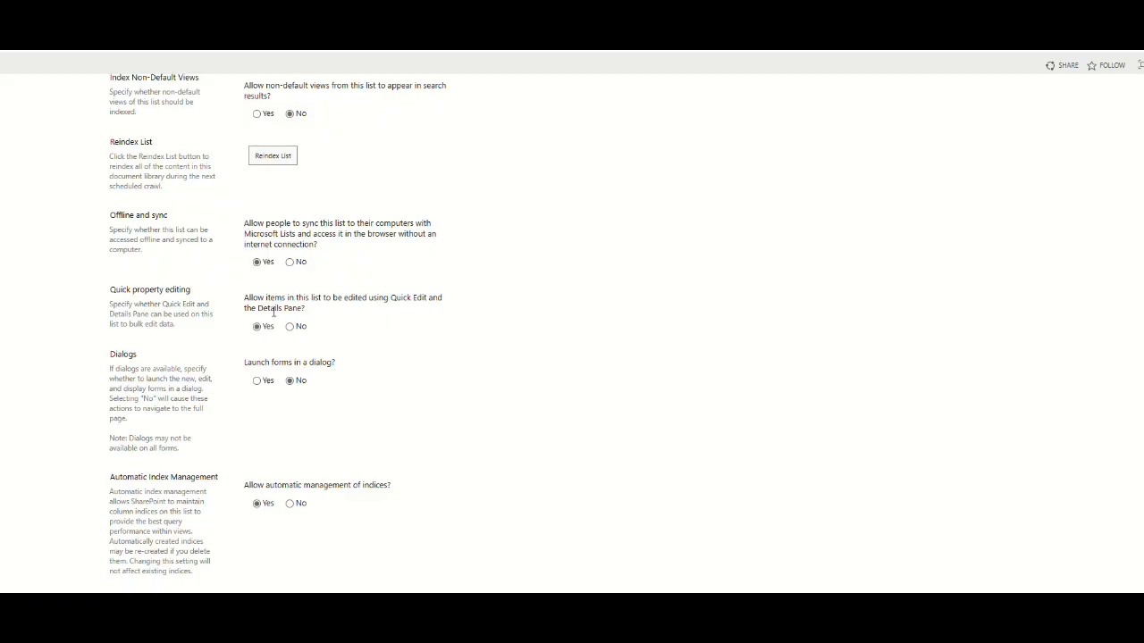
pyautogui.click(290, 328)
pyautogui.scroll(-3, 462, 334)
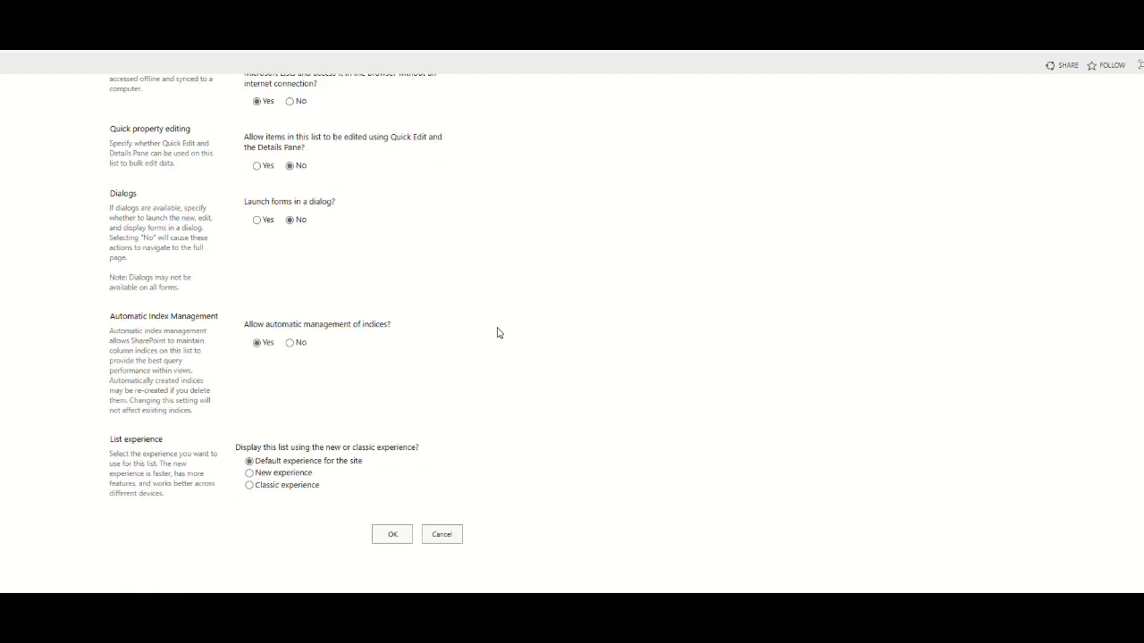
pyautogui.click(392, 534)
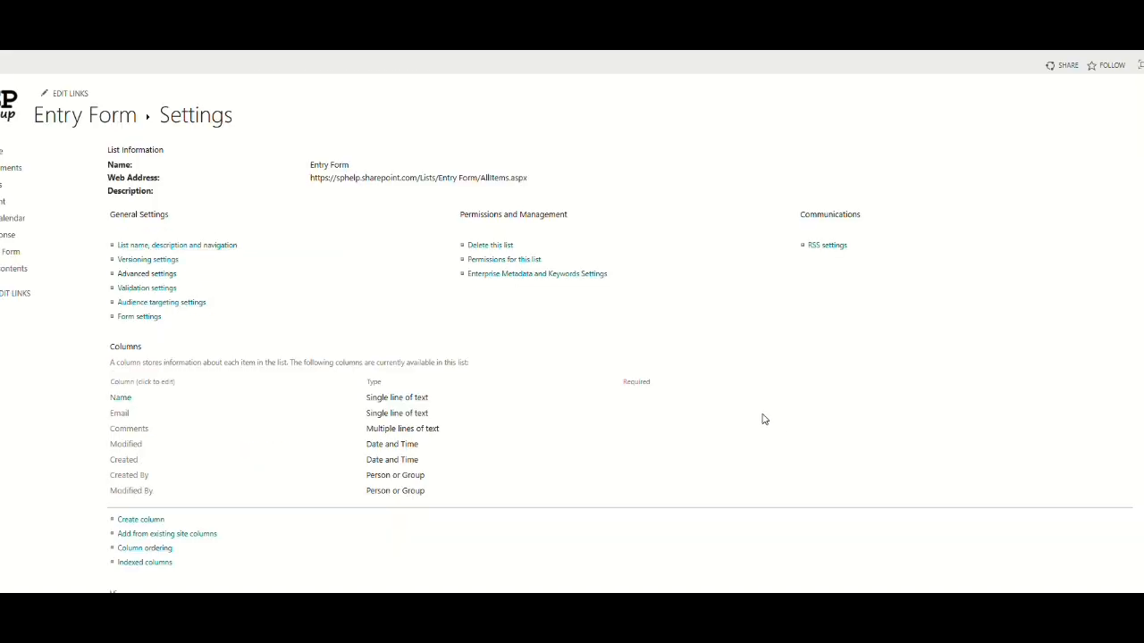
pyautogui.click(89, 121)
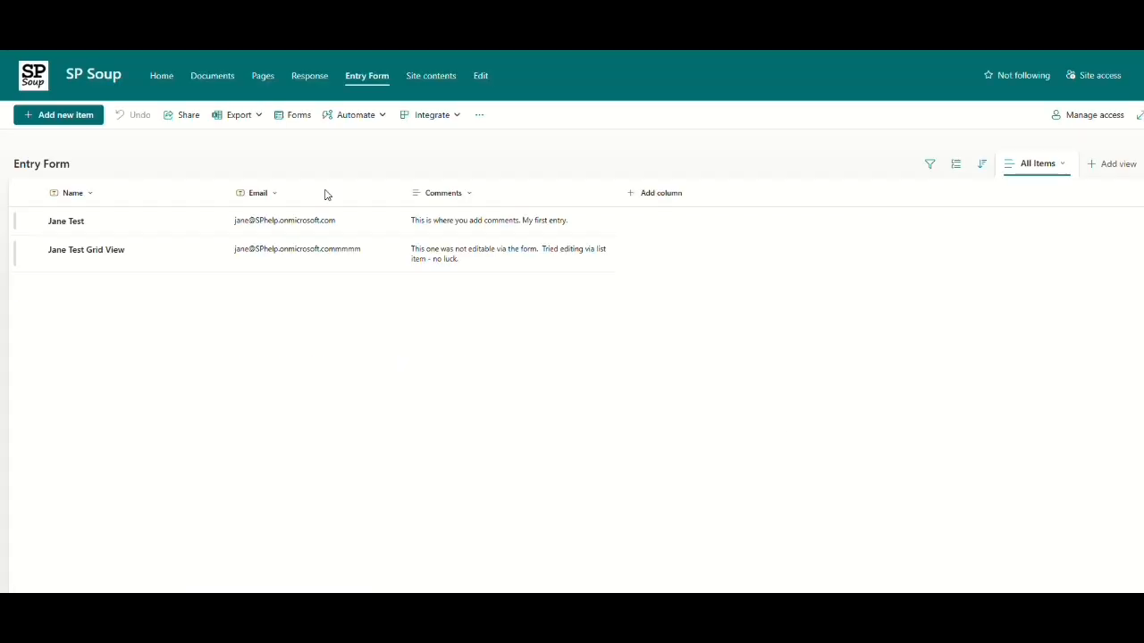